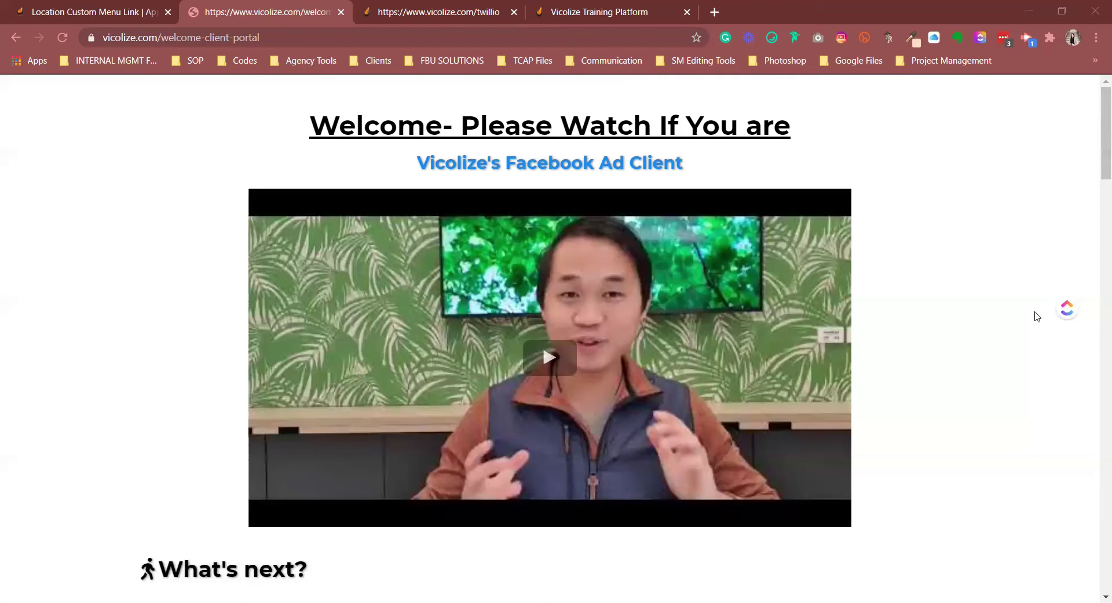
Open the onboarding form page from the welcome page and look it over.
{"action": "scroll", "coordinate": [1036, 317], "scroll_direction": "down", "scroll_amount": 15}
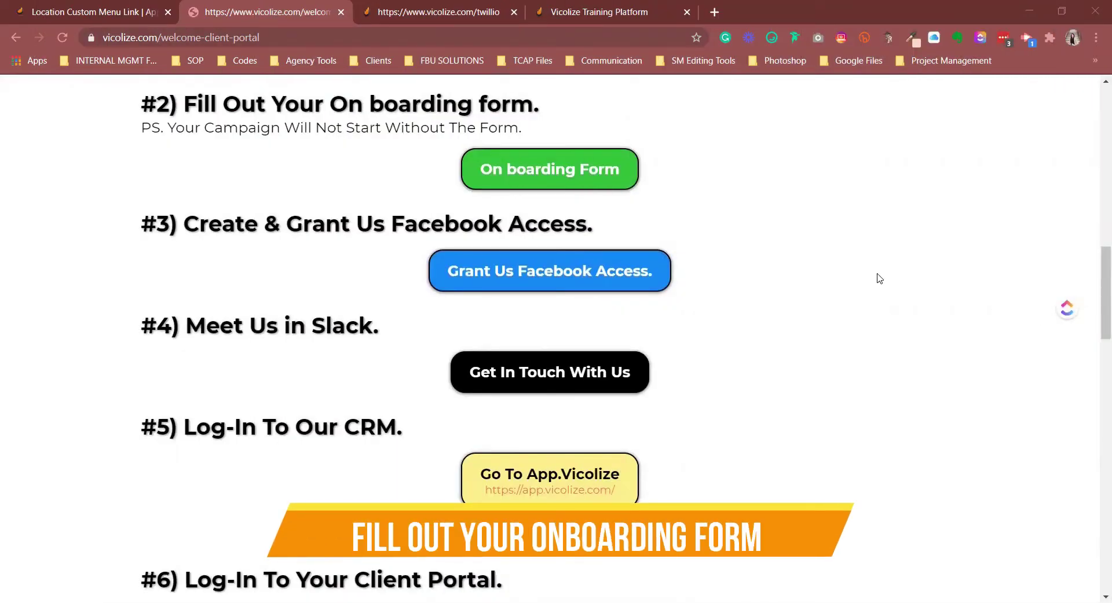
{"action": "left_click", "coordinate": [595, 186]}
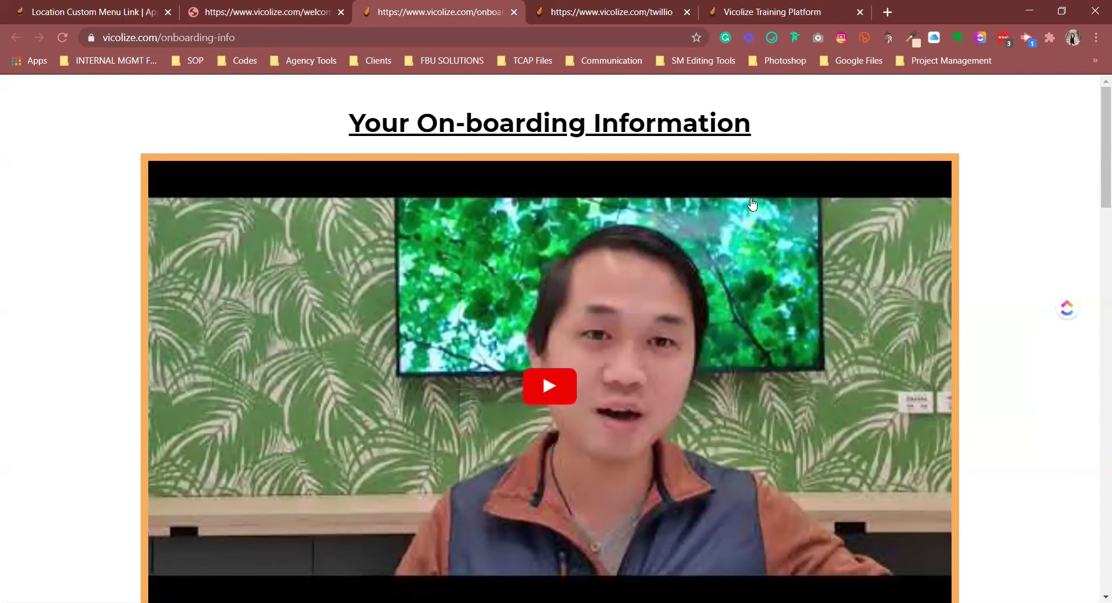
{"action": "scroll", "coordinate": [986, 374], "scroll_direction": "down", "scroll_amount": 6}
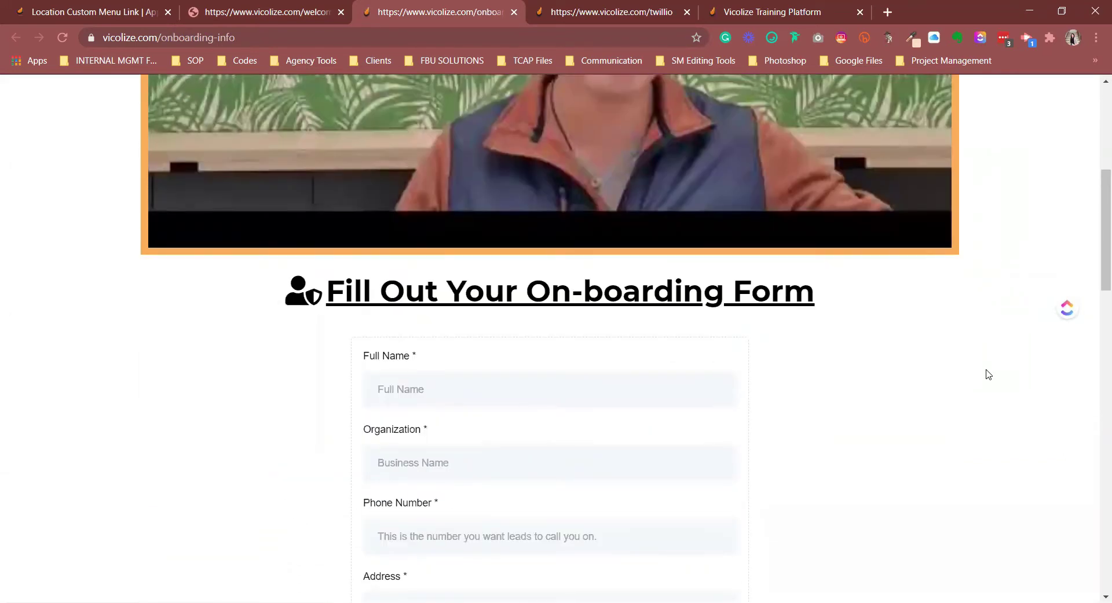
{"action": "scroll", "coordinate": [987, 375], "scroll_direction": "down", "scroll_amount": 4}
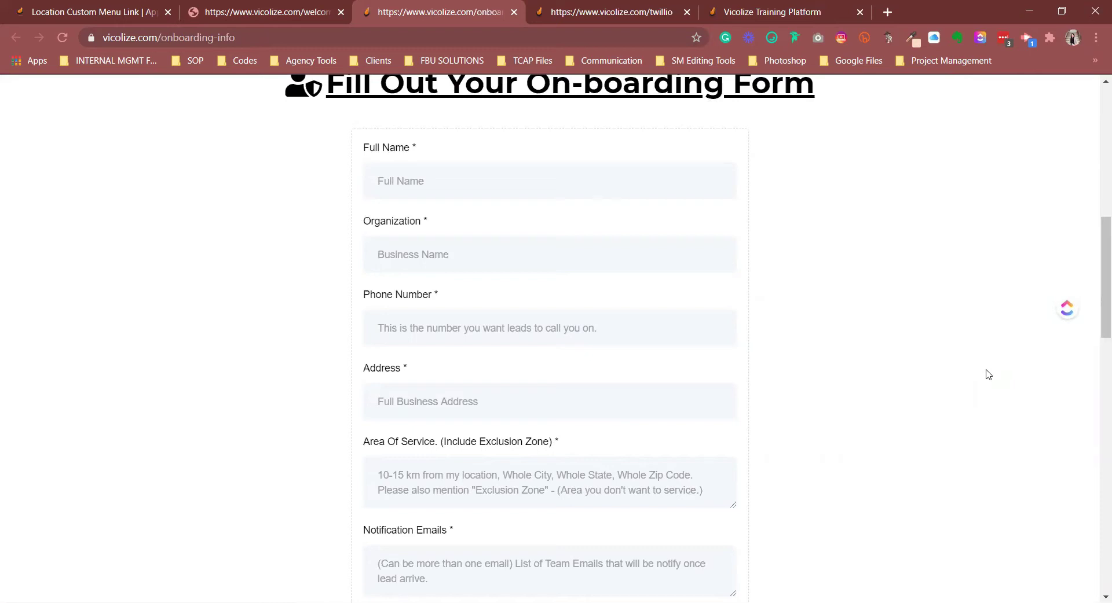
{"action": "scroll", "coordinate": [987, 375], "scroll_direction": "down", "scroll_amount": 2}
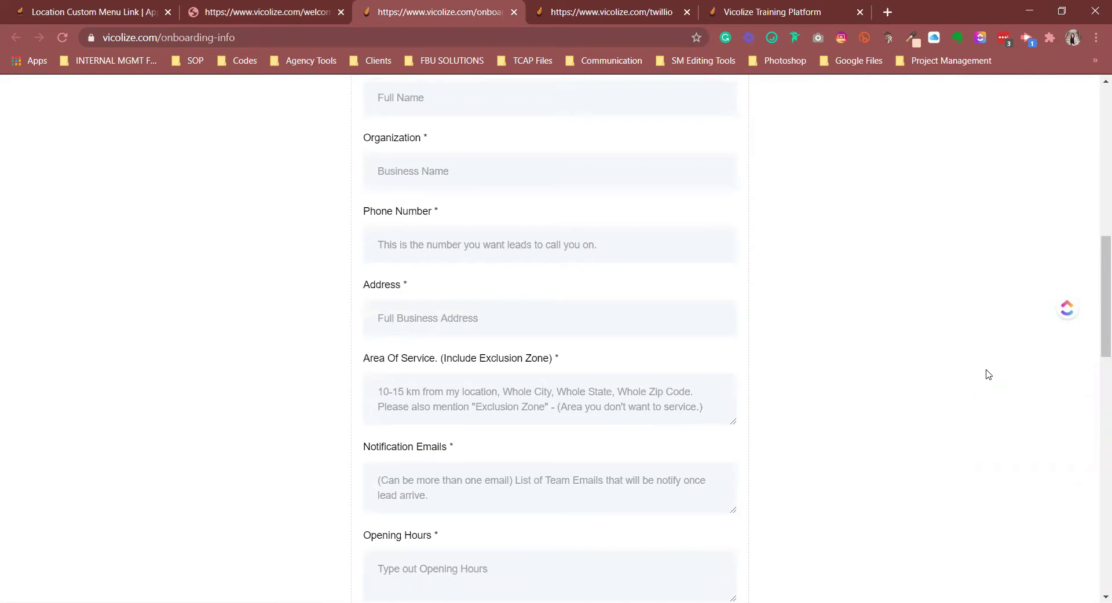
{"action": "scroll", "coordinate": [988, 374], "scroll_direction": "up", "scroll_amount": 10}
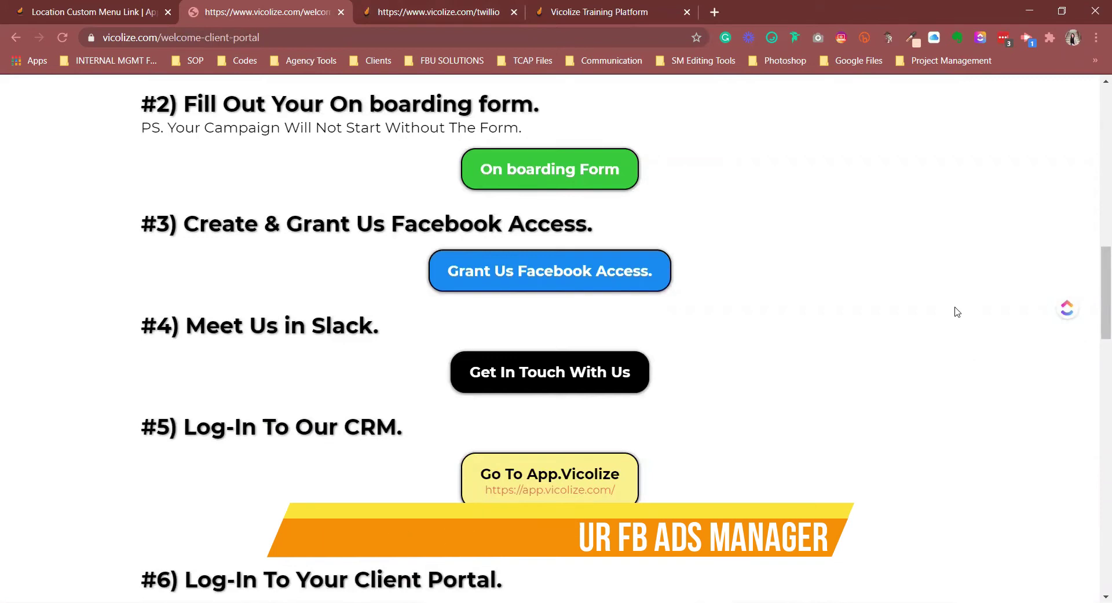
Open the Facebook access instructions page and read through it.
{"action": "left_click", "coordinate": [607, 278]}
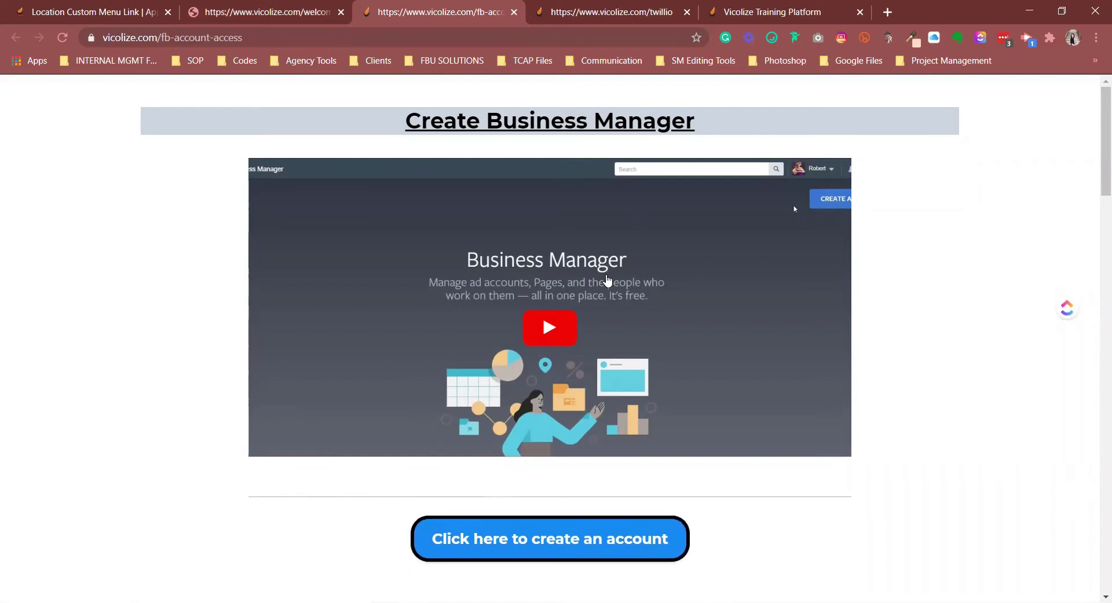
{"action": "scroll", "coordinate": [607, 280], "scroll_direction": "down", "scroll_amount": 2}
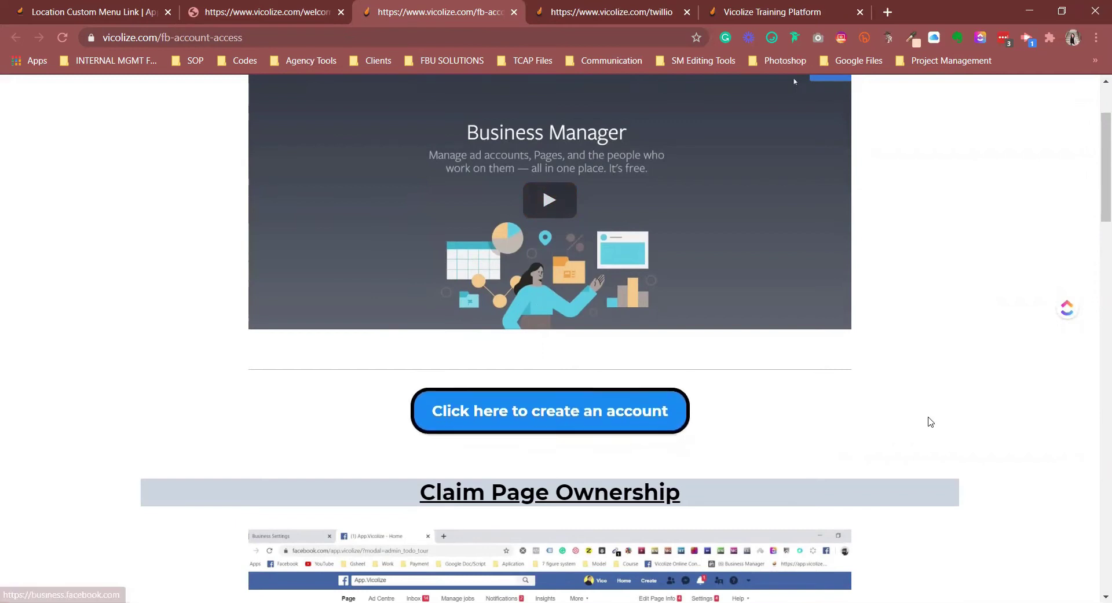
{"action": "scroll", "coordinate": [928, 422], "scroll_direction": "down", "scroll_amount": 14}
{"action": "scroll", "coordinate": [929, 423], "scroll_direction": "down", "scroll_amount": 12}
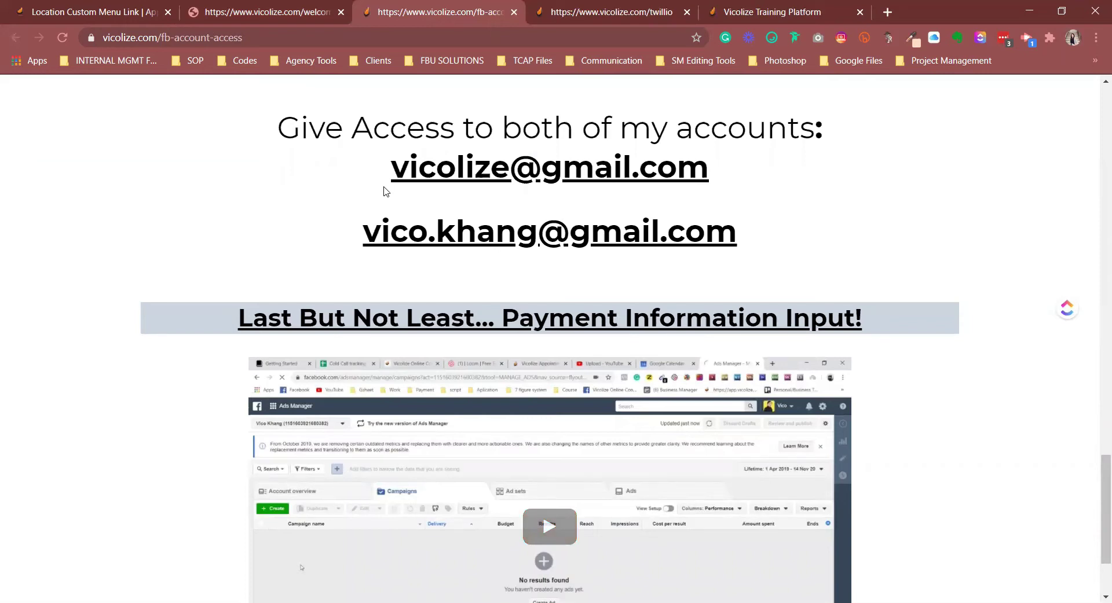
{"action": "scroll", "coordinate": [897, 345], "scroll_direction": "down", "scroll_amount": 3}
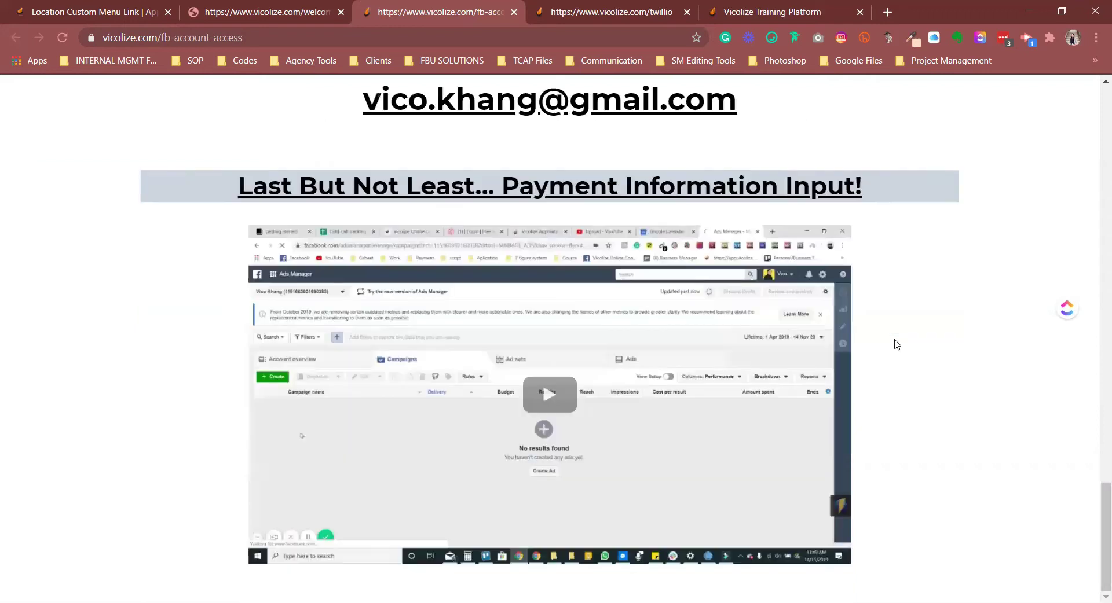
Go back up to step #4 and open vicolize.com/slack via Get In Touch With Us.
{"action": "scroll", "coordinate": [897, 345], "scroll_direction": "up", "scroll_amount": 1}
{"action": "scroll", "coordinate": [896, 345], "scroll_direction": "up", "scroll_amount": 15}
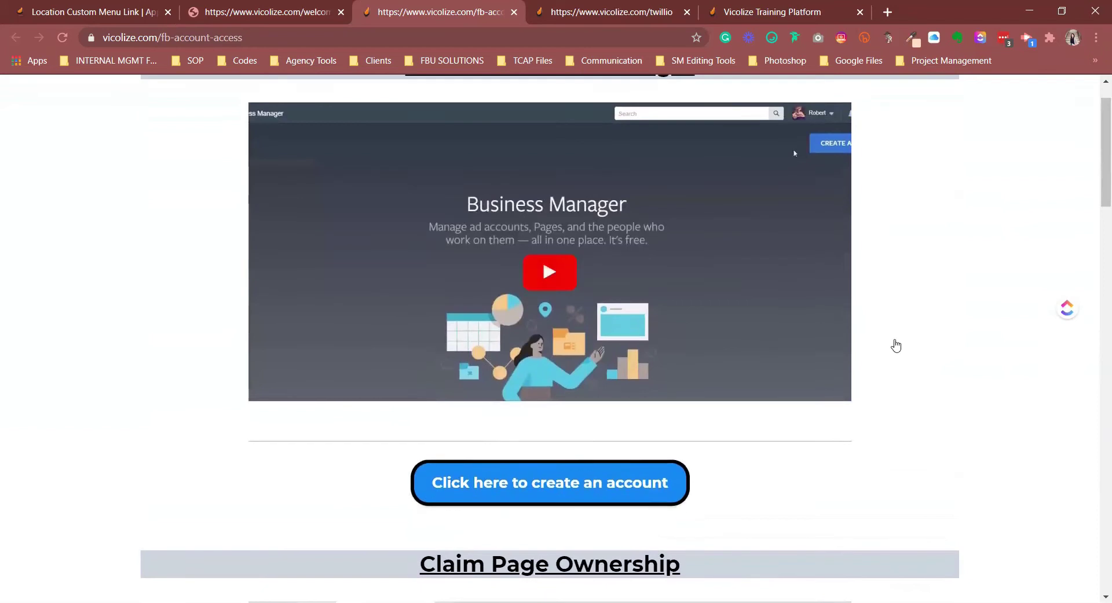
{"action": "scroll", "coordinate": [896, 344], "scroll_direction": "up", "scroll_amount": 1}
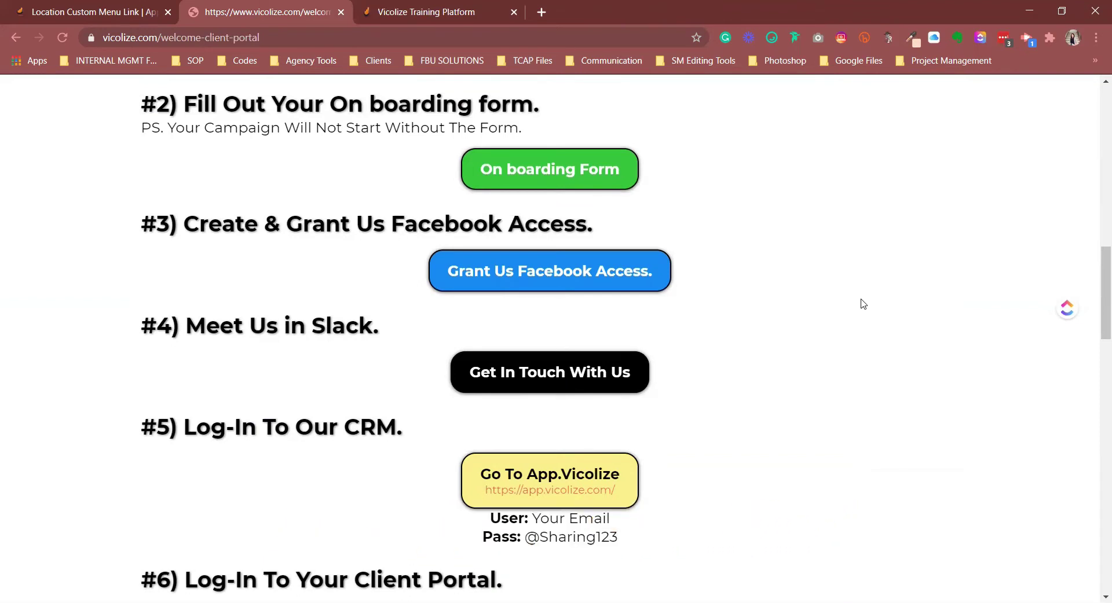
{"action": "left_click", "coordinate": [550, 383]}
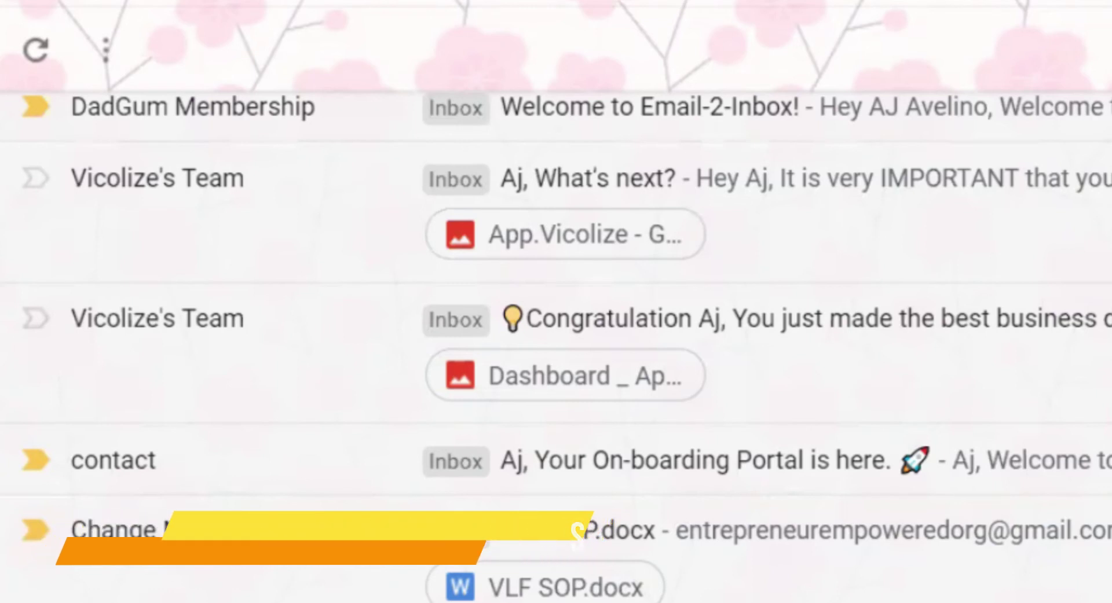
Open the Vicolize's Team 'Congratulation…' email and select its 'Your Private CRM Dashboard' heading.
{"action": "left_click", "coordinate": [896, 366]}
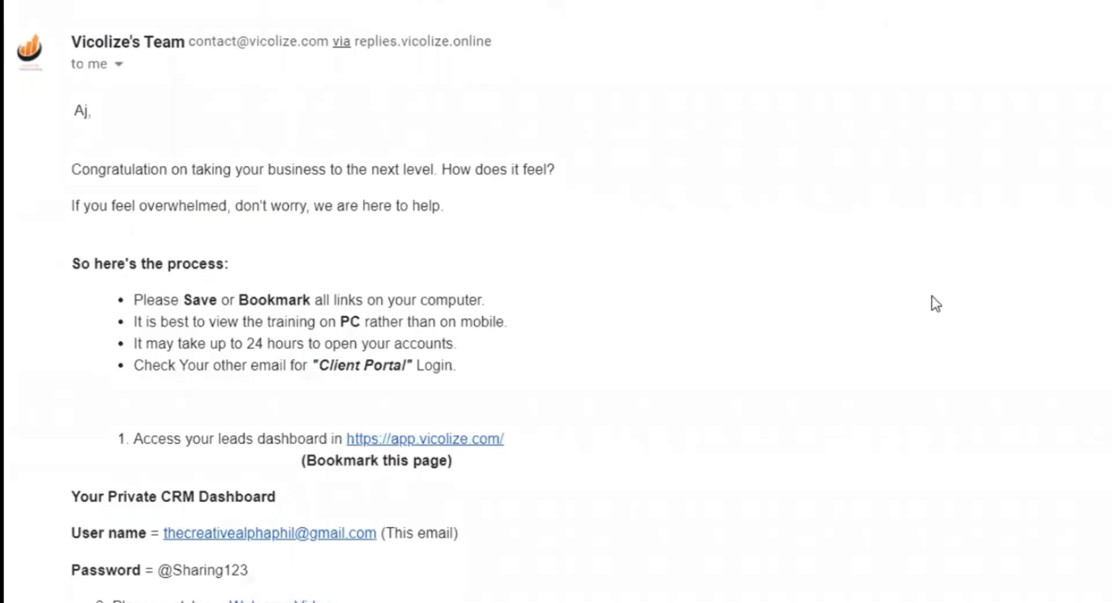
{"action": "scroll", "coordinate": [1037, 228], "scroll_direction": "down", "scroll_amount": 3}
{"action": "scroll", "coordinate": [1037, 229], "scroll_direction": "up", "scroll_amount": 4}
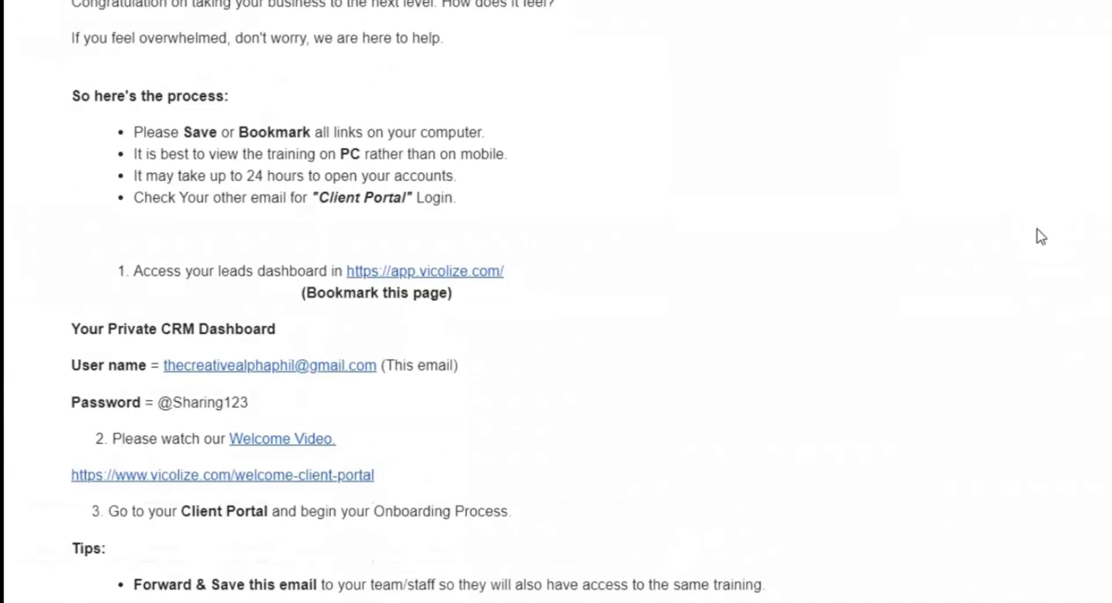
{"action": "scroll", "coordinate": [767, 248], "scroll_direction": "down", "scroll_amount": 3}
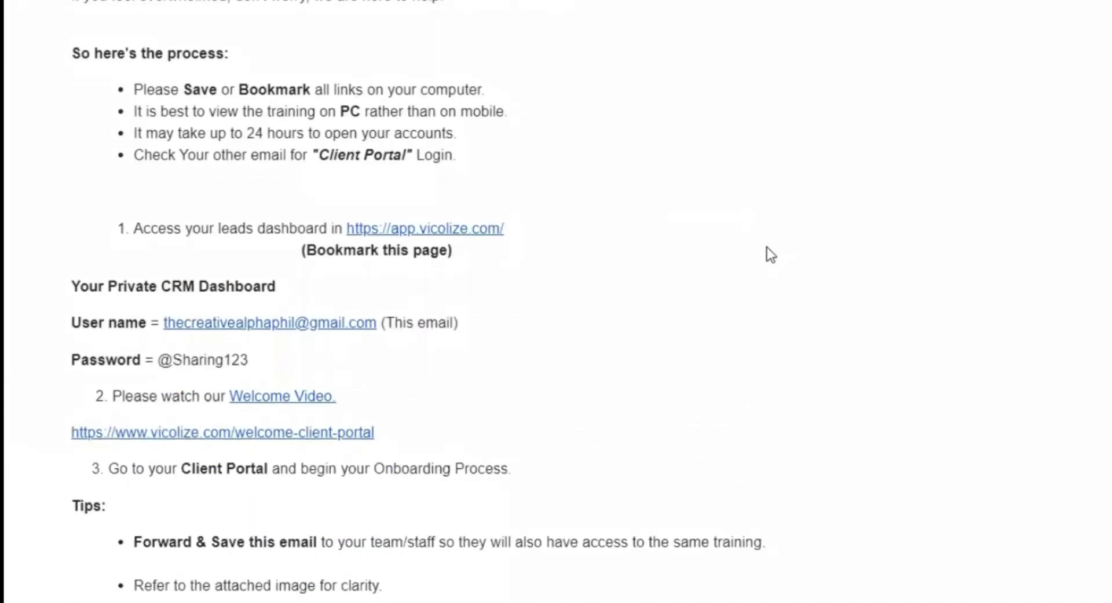
{"action": "scroll", "coordinate": [766, 250], "scroll_direction": "down", "scroll_amount": 2}
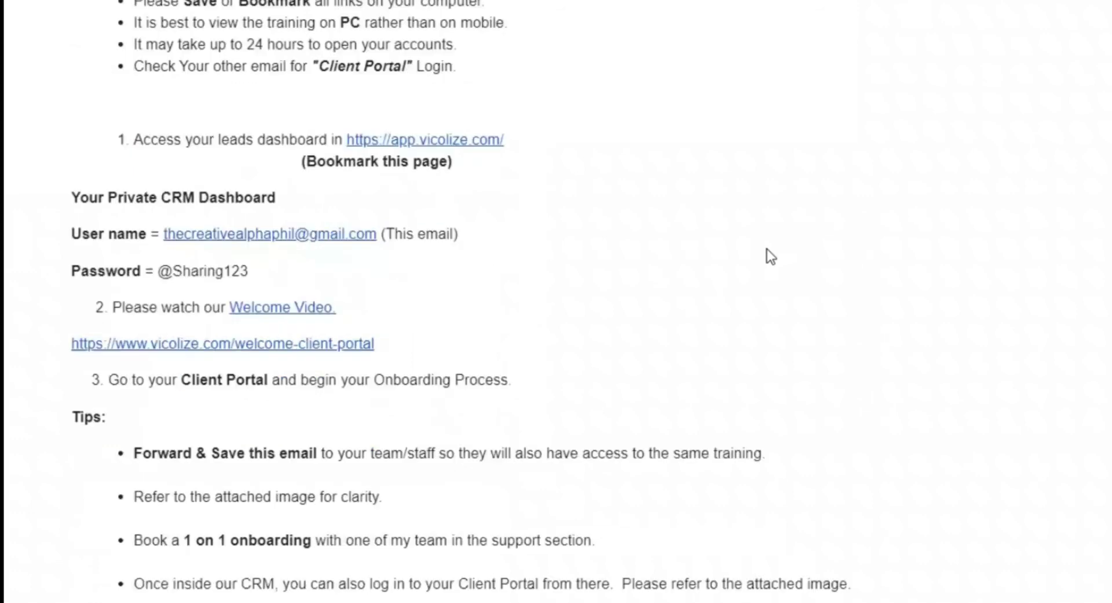
{"action": "left_click_drag", "start_coordinate": [72, 181], "coordinate": [555, 284]}
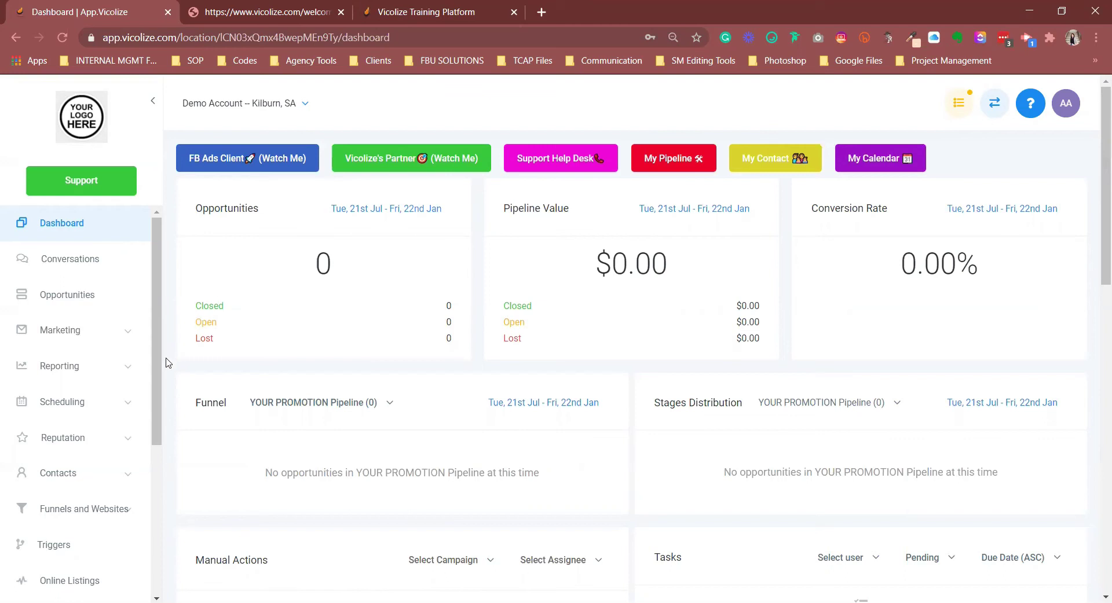
Open Settings from the sidebar to view the company details and Kilburn, SA address.
{"action": "scroll", "coordinate": [110, 412], "scroll_direction": "down", "scroll_amount": 5}
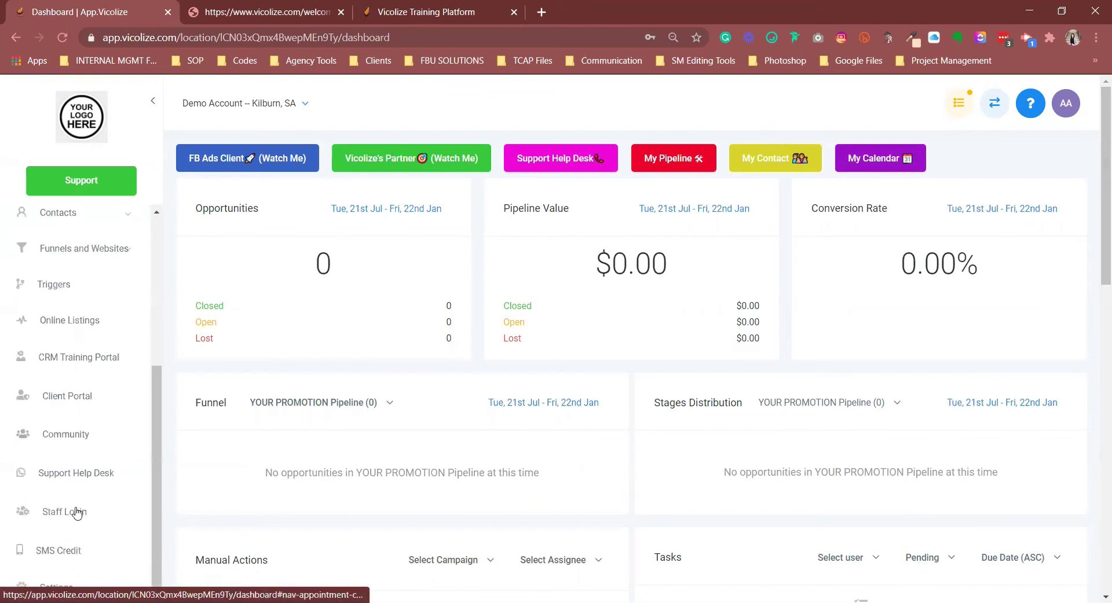
{"action": "left_click", "coordinate": [59, 588]}
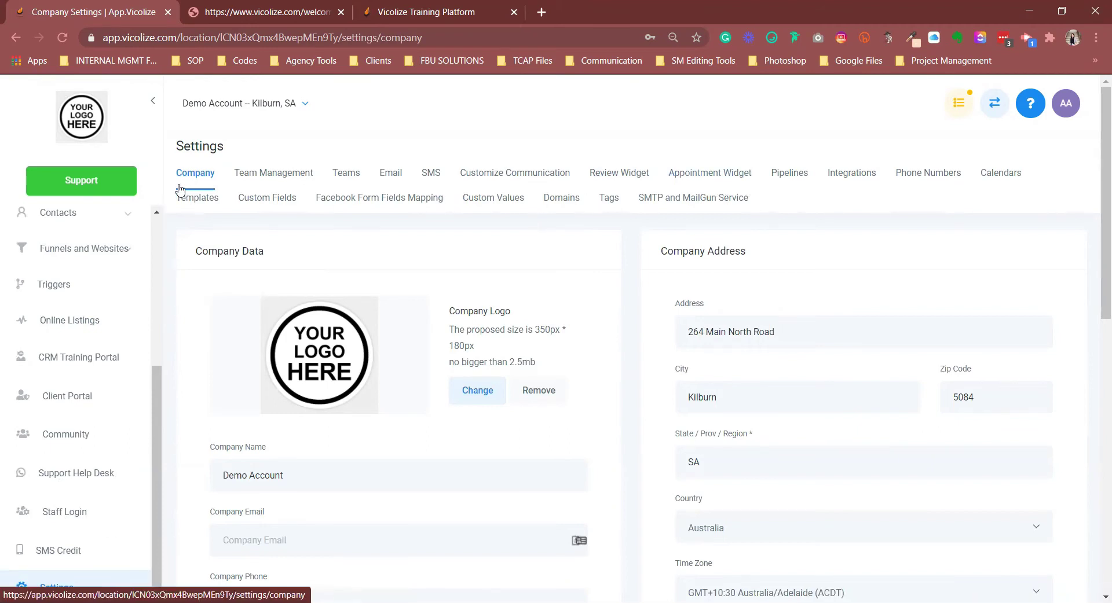
In Team Management, open the single employee's edit form and review the User Info fields.
{"action": "left_click", "coordinate": [288, 175]}
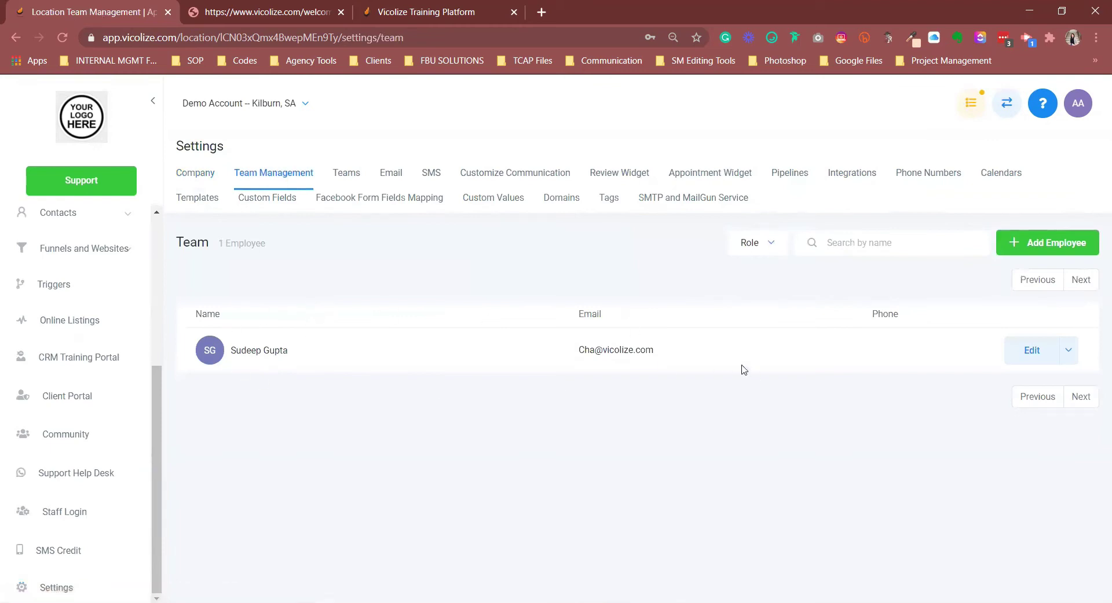
{"action": "left_click", "coordinate": [1045, 362]}
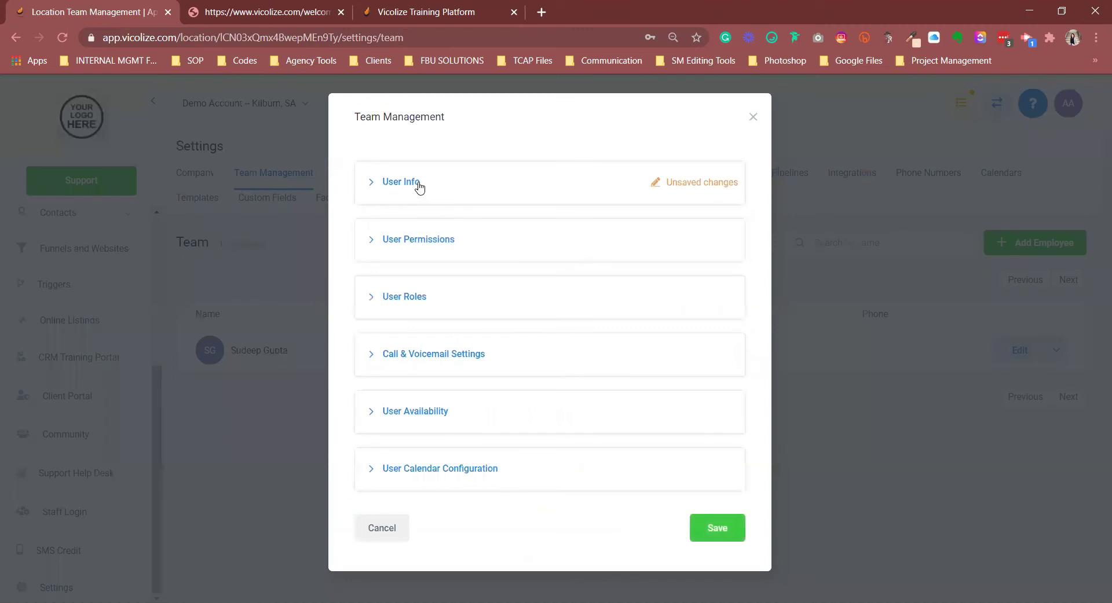
{"action": "left_click", "coordinate": [402, 184]}
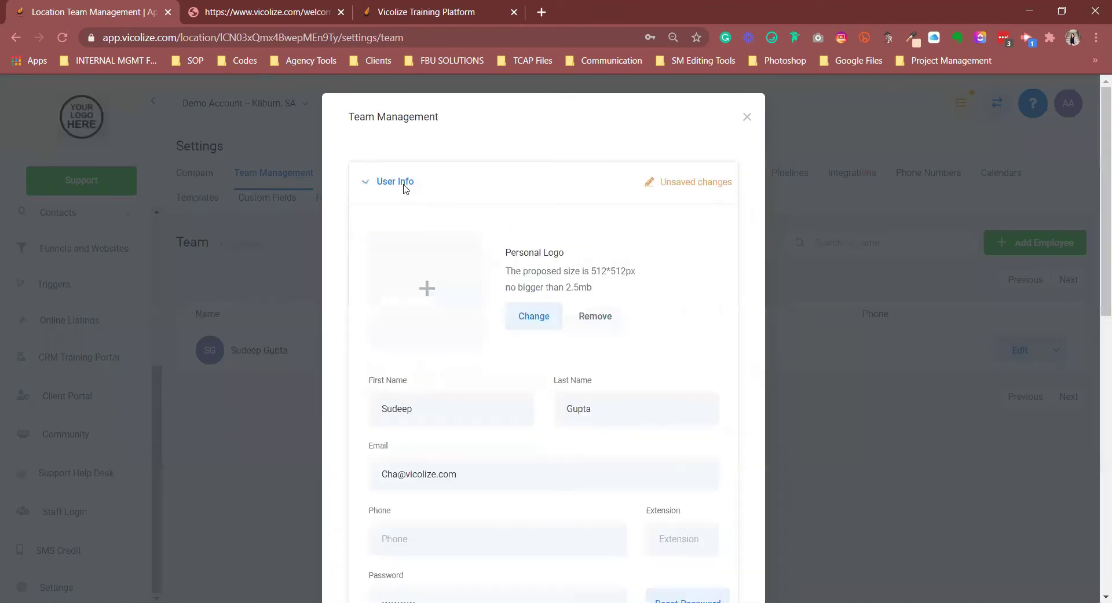
{"action": "scroll", "coordinate": [547, 251], "scroll_direction": "down", "scroll_amount": 5}
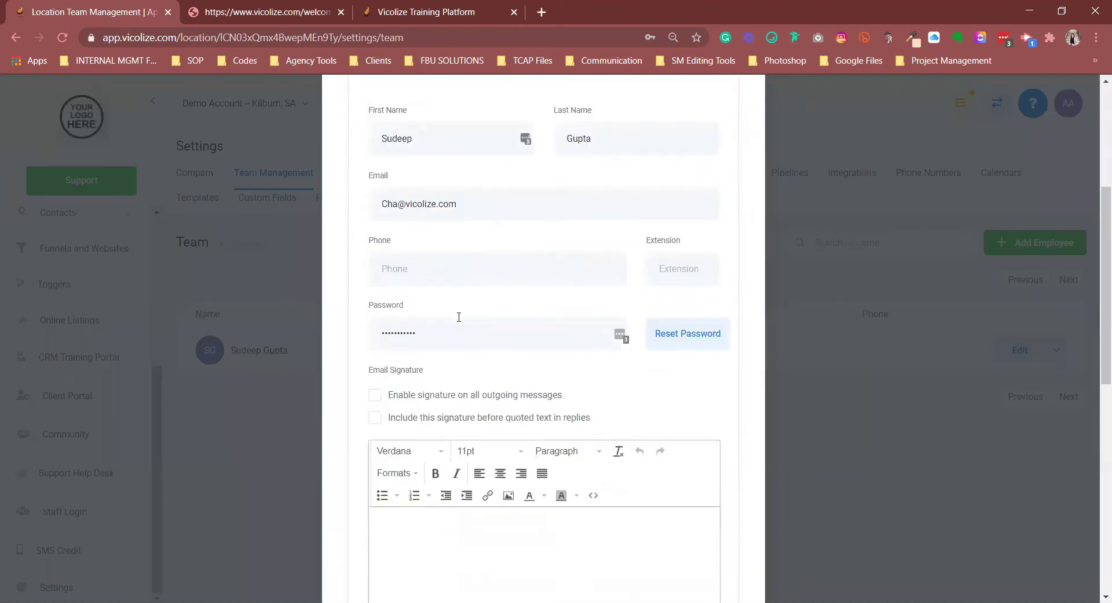
{"action": "left_click", "coordinate": [458, 324]}
{"action": "scroll", "coordinate": [459, 324], "scroll_direction": "down", "scroll_amount": 10}
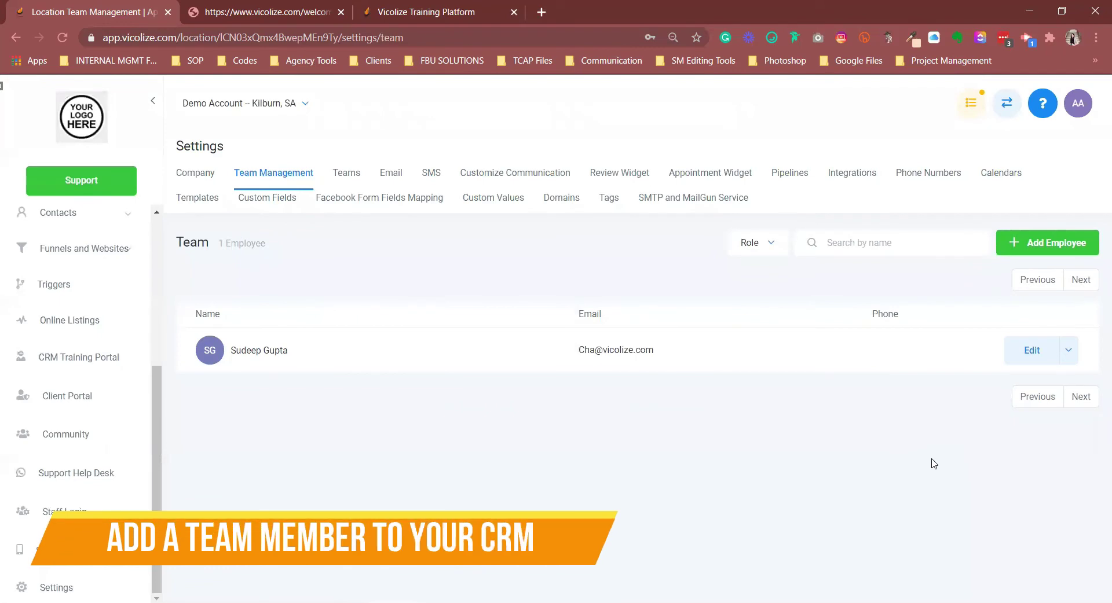
Open a blank add-employee form and step through first name, last name, email and password fields.
{"action": "left_click", "coordinate": [1028, 242]}
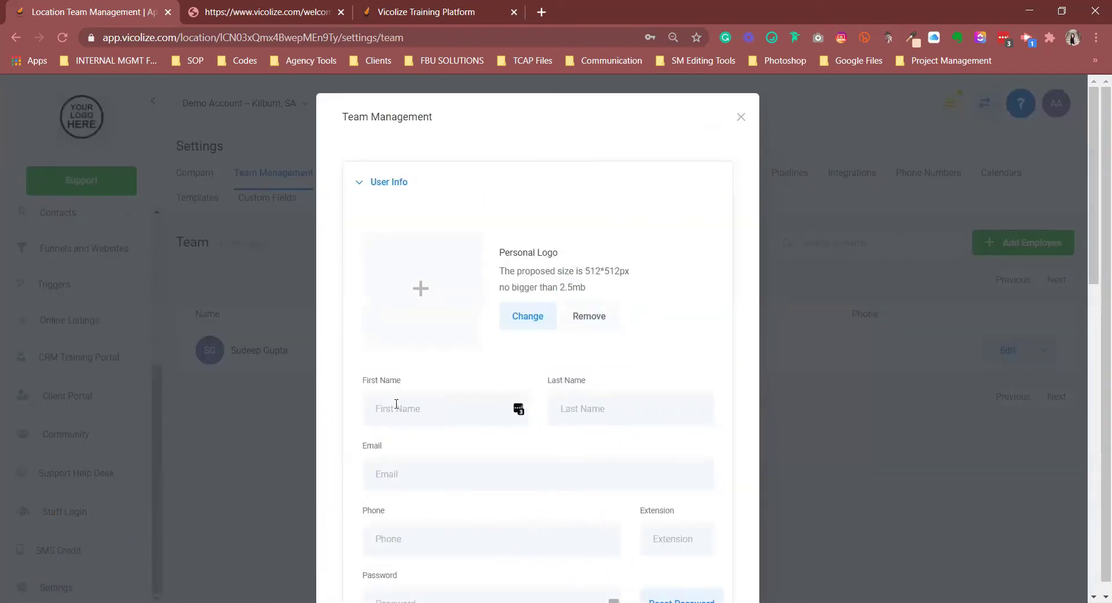
{"action": "scroll", "coordinate": [397, 405], "scroll_direction": "down", "scroll_amount": 2}
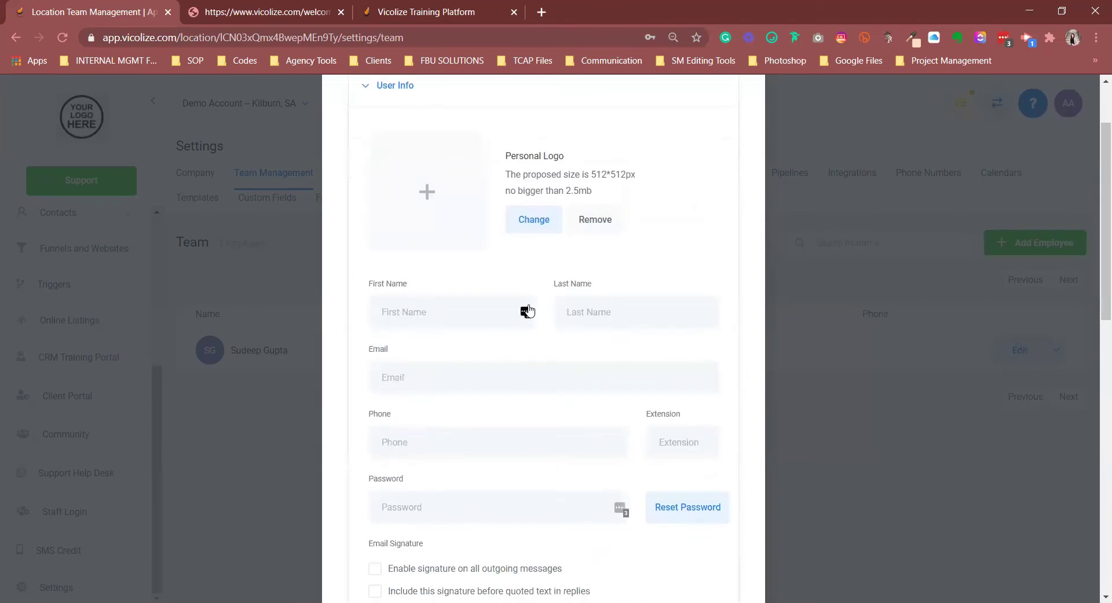
{"action": "left_click", "coordinate": [470, 302]}
{"action": "left_click", "coordinate": [598, 308]}
{"action": "left_click", "coordinate": [472, 391]}
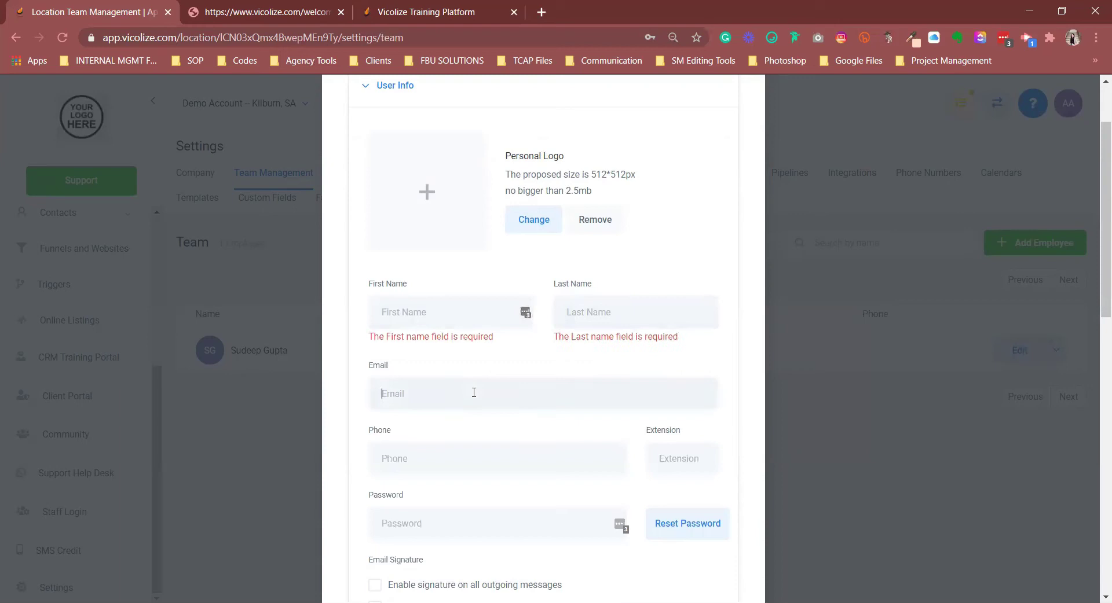
{"action": "left_click", "coordinate": [471, 519]}
{"action": "scroll", "coordinate": [470, 520], "scroll_direction": "down", "scroll_amount": 4}
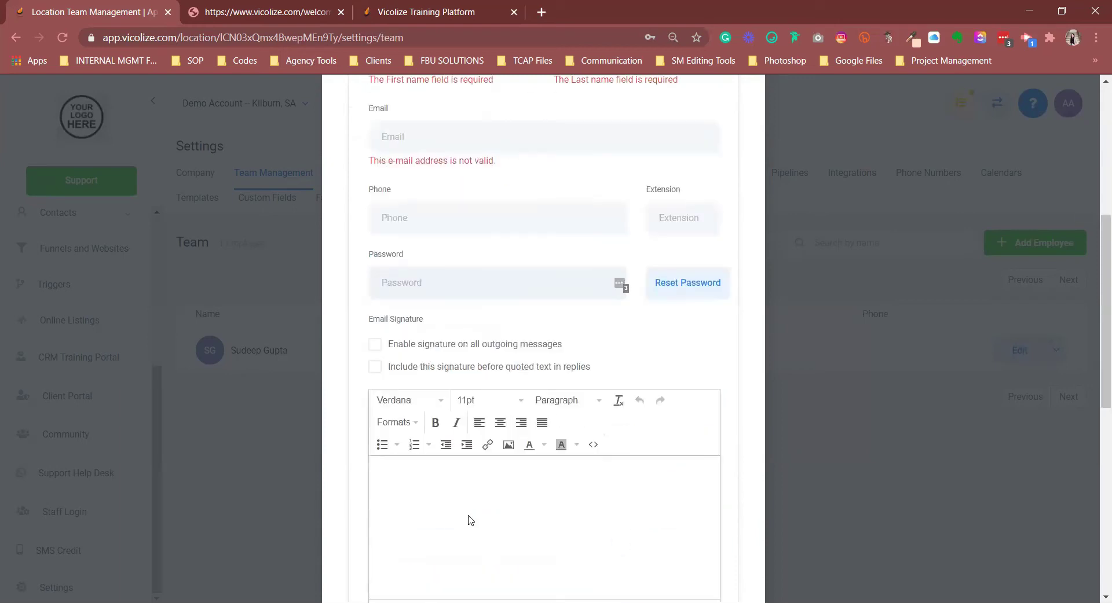
{"action": "scroll", "coordinate": [470, 520], "scroll_direction": "down", "scroll_amount": 2}
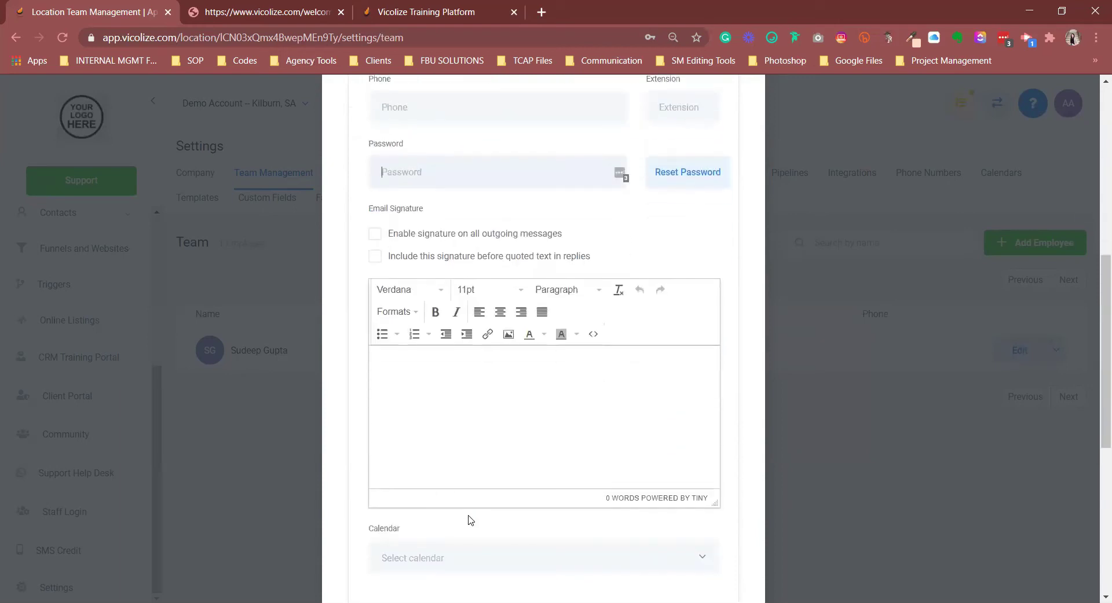
{"action": "scroll", "coordinate": [470, 520], "scroll_direction": "down", "scroll_amount": 6}
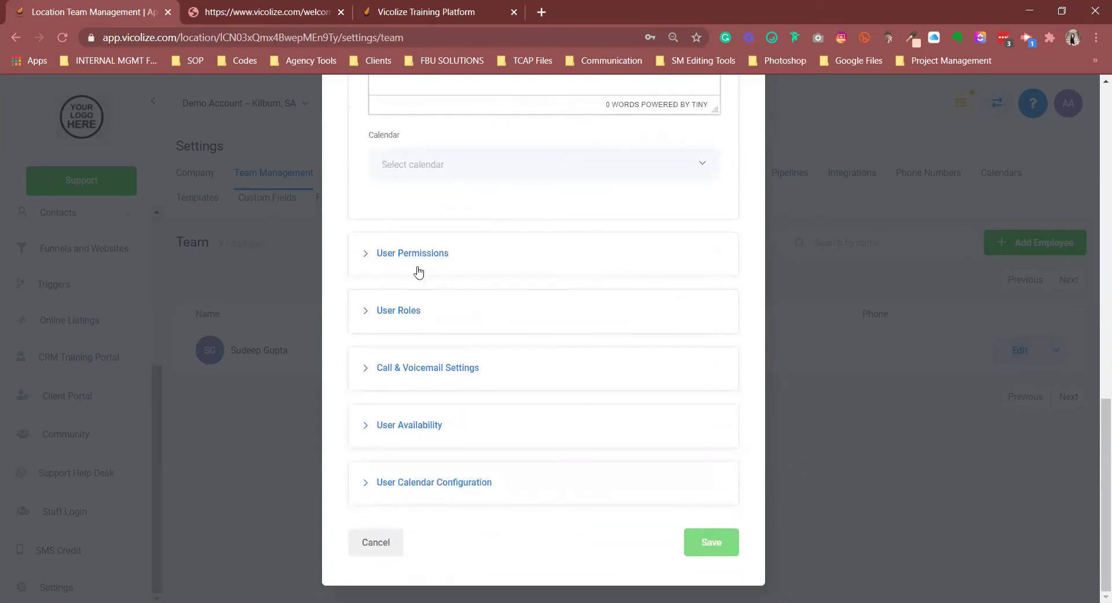
Review the User Role options, keep User, cancel the form and return to the welcome page.
{"action": "left_click", "coordinate": [363, 313]}
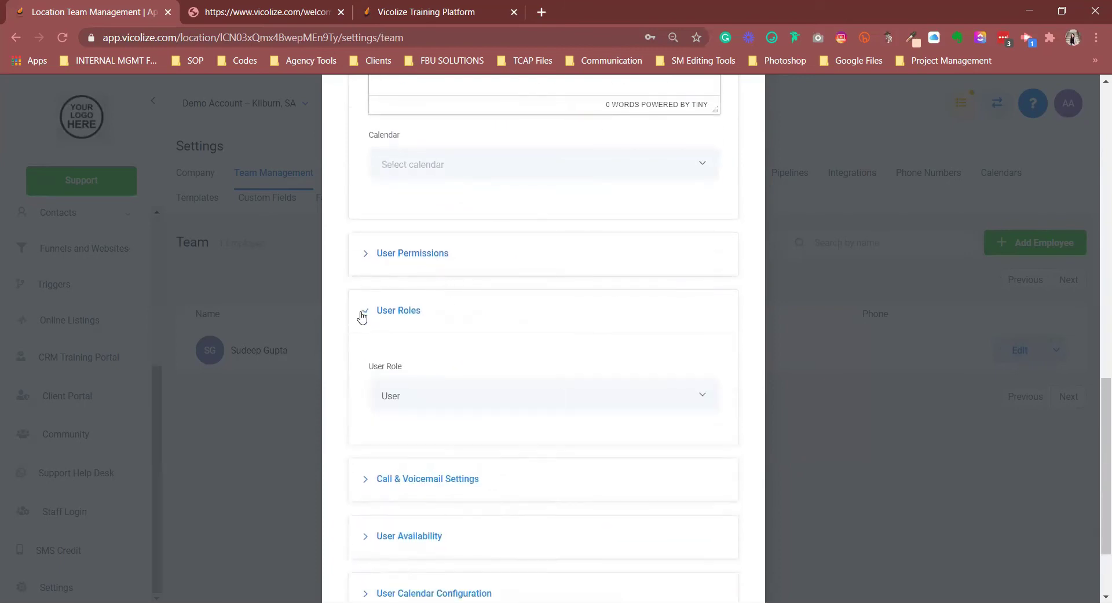
{"action": "left_click", "coordinate": [489, 395]}
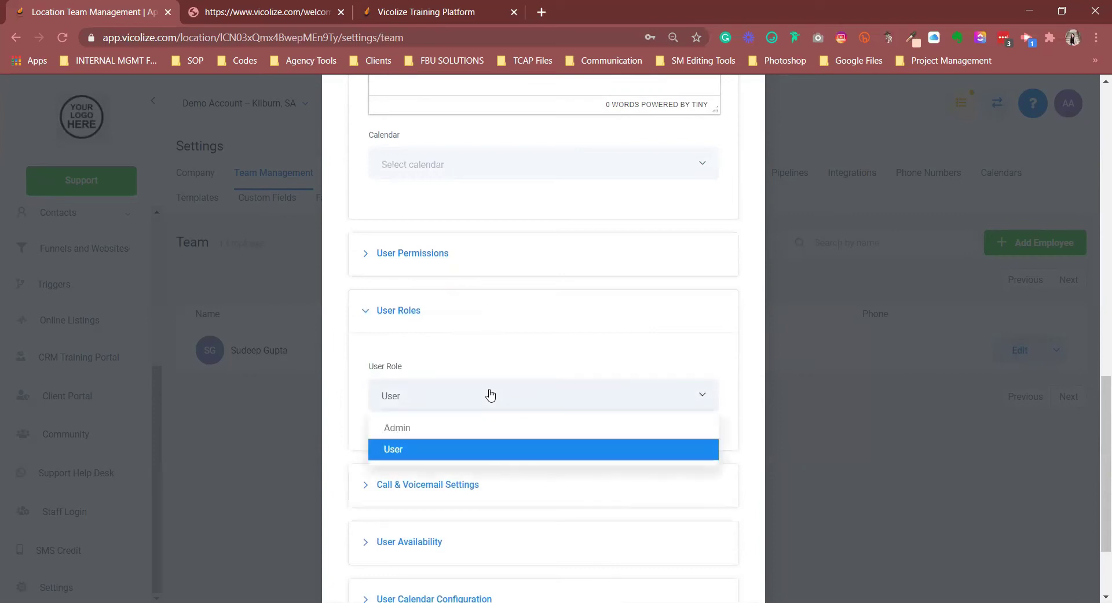
{"action": "left_click", "coordinate": [566, 350]}
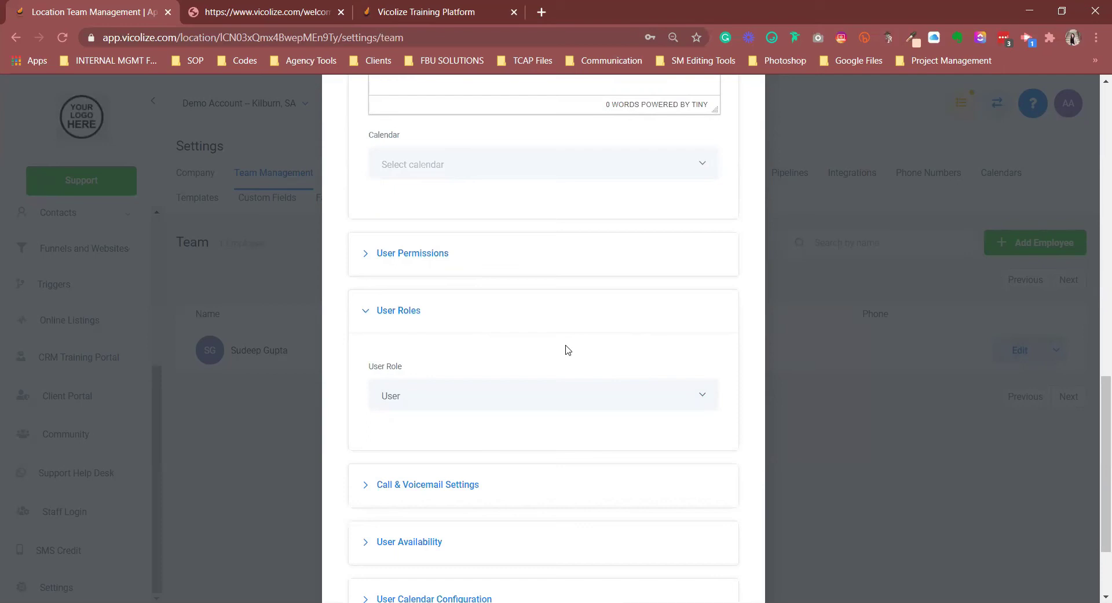
{"action": "scroll", "coordinate": [568, 350], "scroll_direction": "down", "scroll_amount": 2}
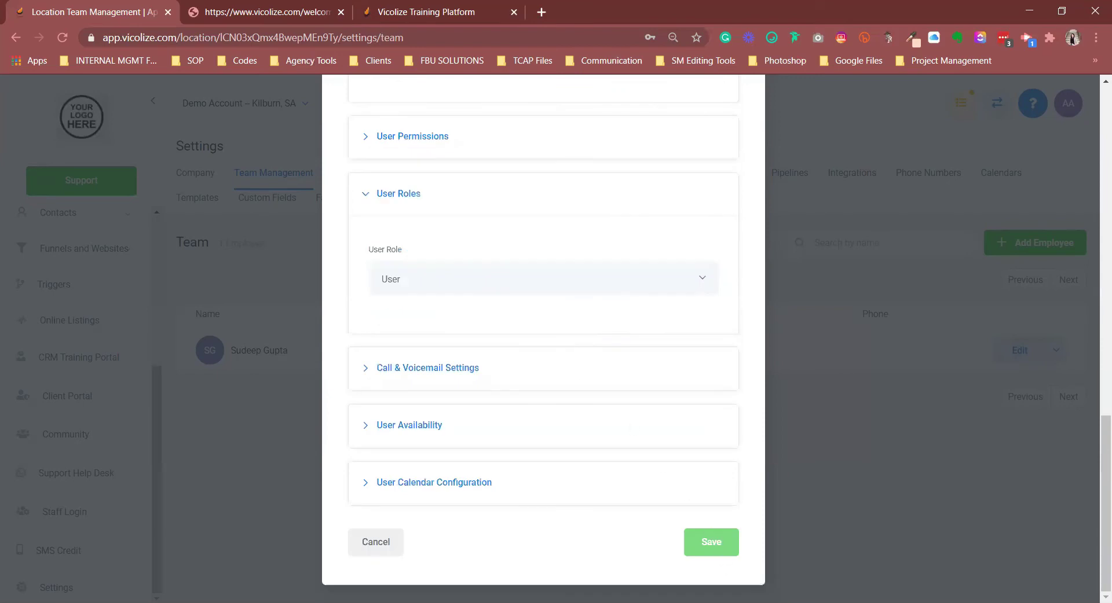
{"action": "left_click", "coordinate": [360, 543]}
{"action": "left_click", "coordinate": [280, 15]}
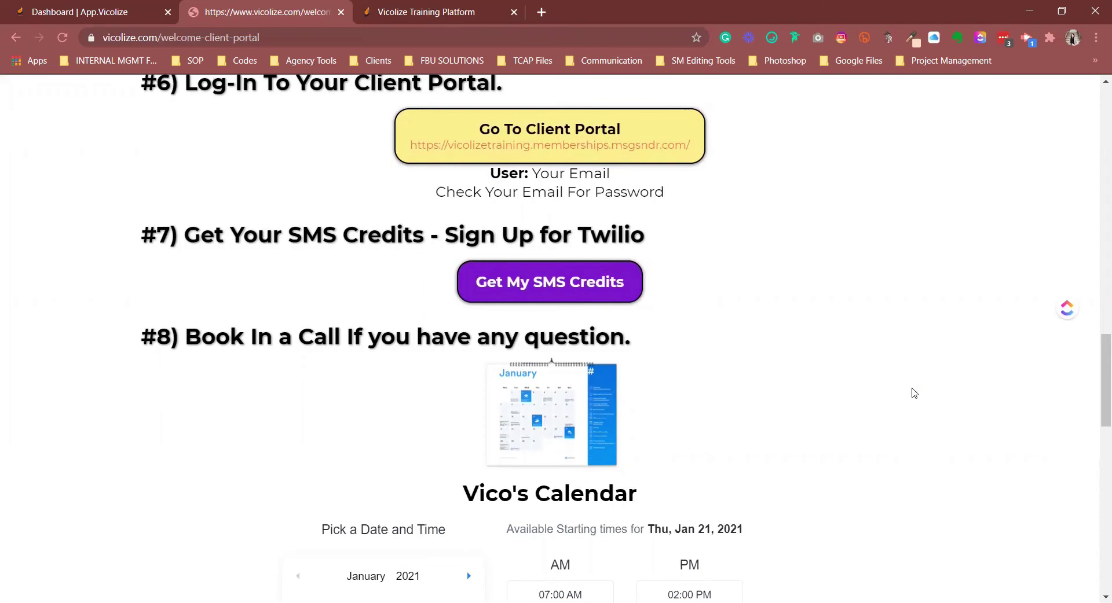
Open the Twilio Set UP page via 'Get My SMS Credits' under step #7.
{"action": "left_click", "coordinate": [621, 292]}
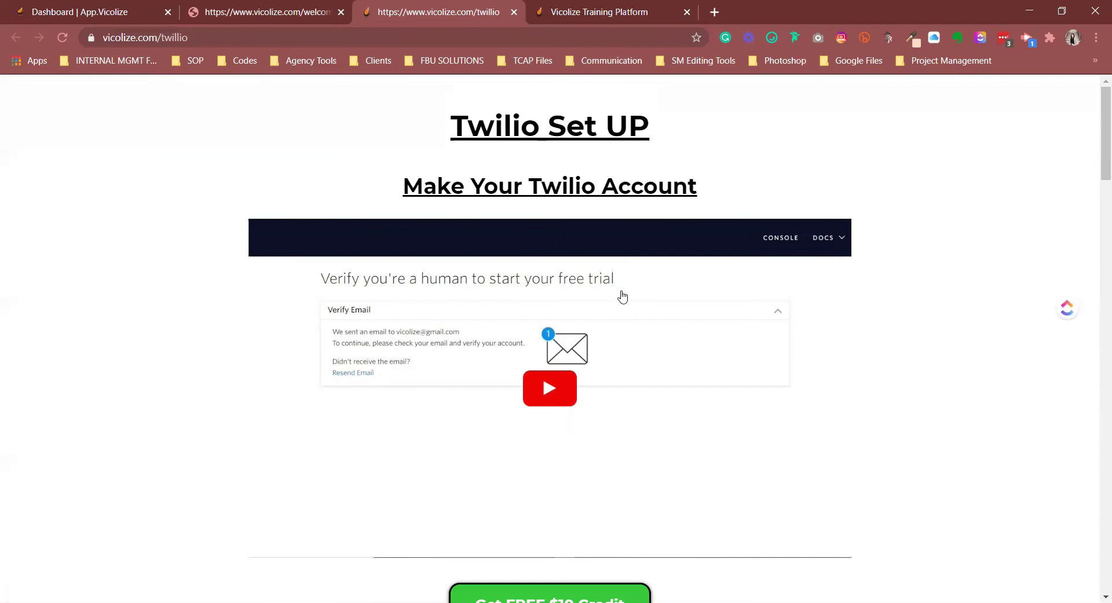
{"action": "scroll", "coordinate": [908, 397], "scroll_direction": "down", "scroll_amount": 5}
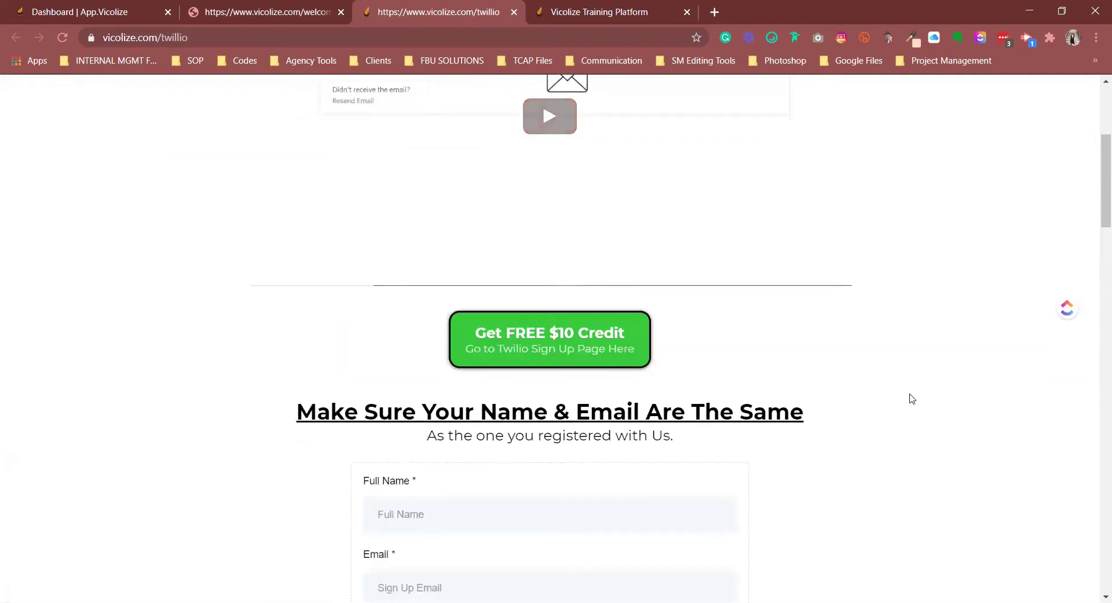
{"action": "left_click", "coordinate": [570, 355]}
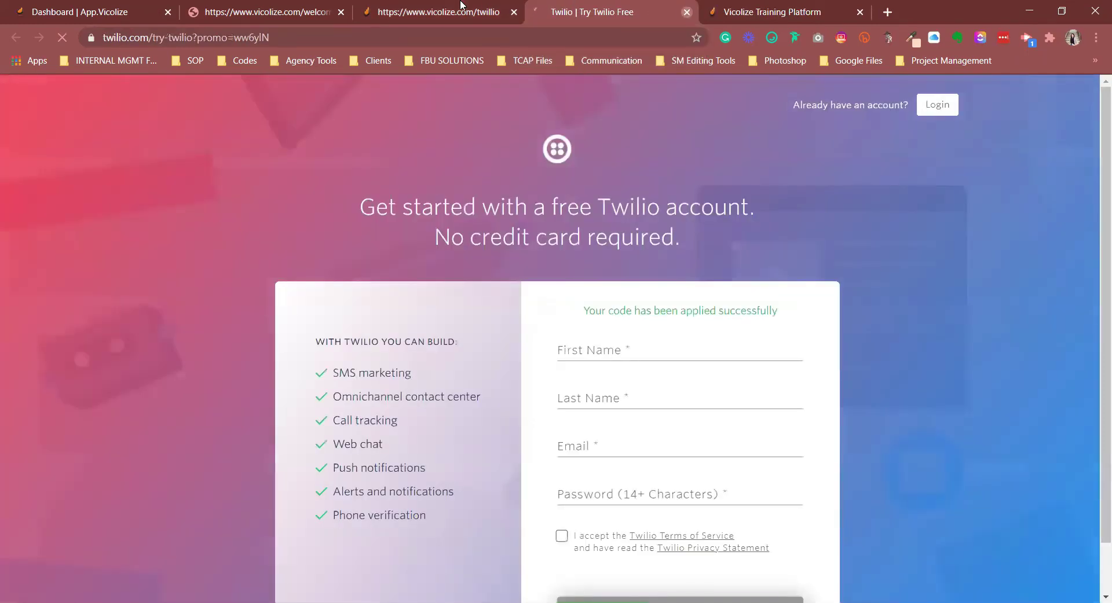
{"action": "left_click", "coordinate": [687, 11]}
Scroll the Twilio details form, leave Full Name empty and flagged, then return to the CRM dashboard.
{"action": "scroll", "coordinate": [856, 497], "scroll_direction": "down", "scroll_amount": 15}
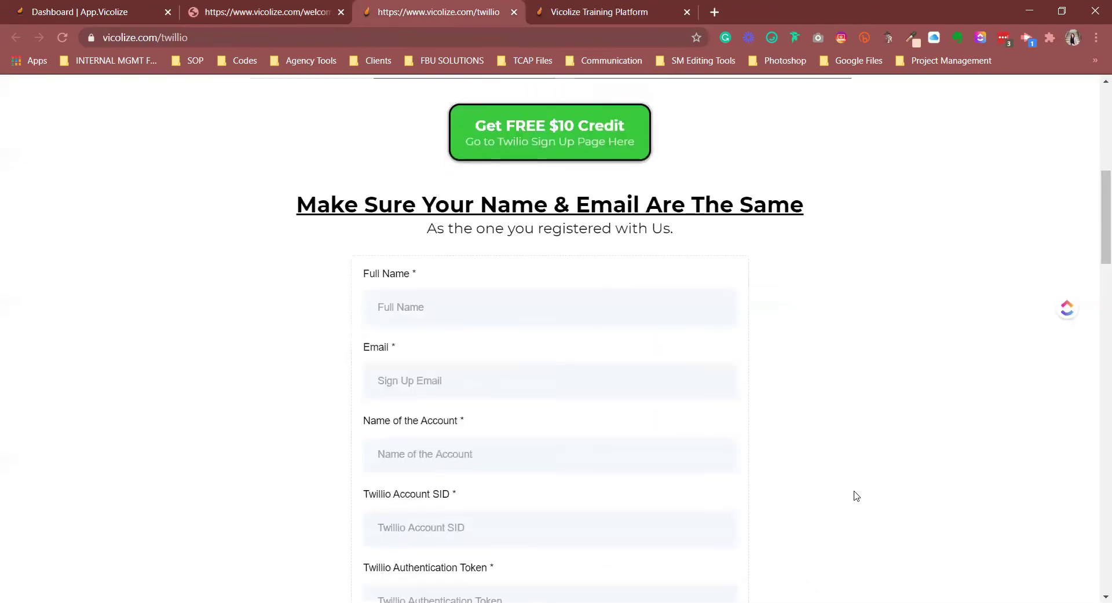
{"action": "scroll", "coordinate": [855, 496], "scroll_direction": "up", "scroll_amount": 3}
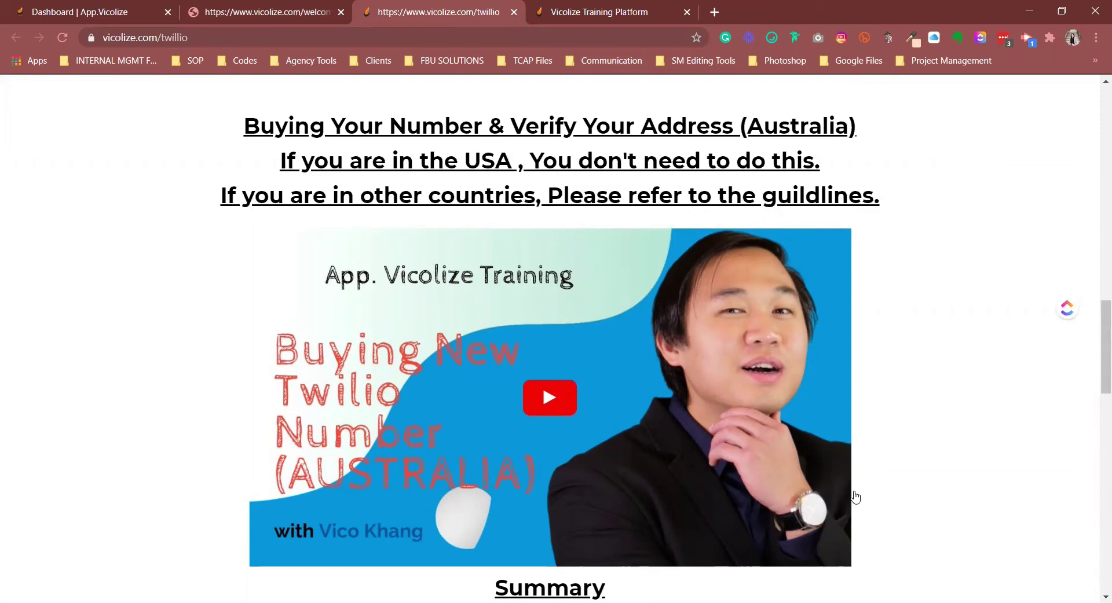
{"action": "scroll", "coordinate": [1048, 488], "scroll_direction": "up", "scroll_amount": 12}
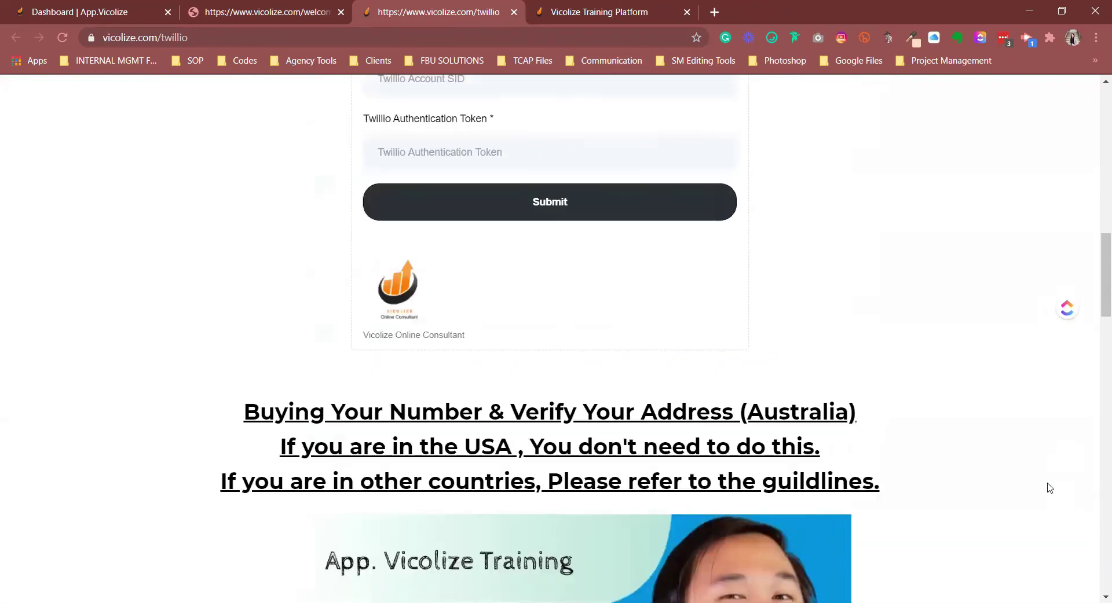
{"action": "scroll", "coordinate": [1049, 488], "scroll_direction": "down", "scroll_amount": 1}
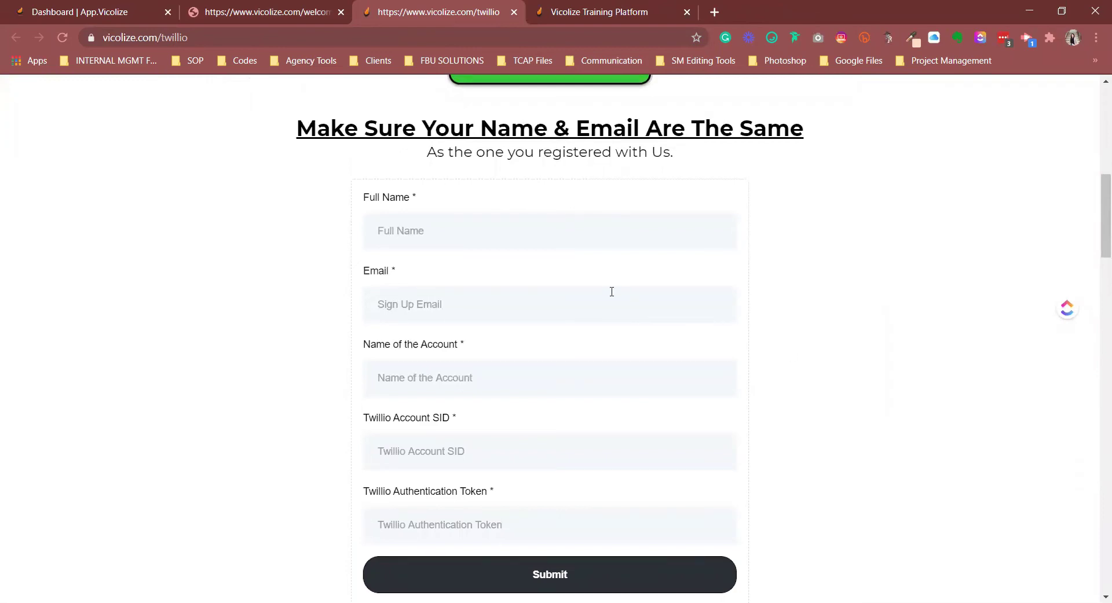
{"action": "left_click", "coordinate": [568, 235]}
{"action": "left_click", "coordinate": [819, 292]}
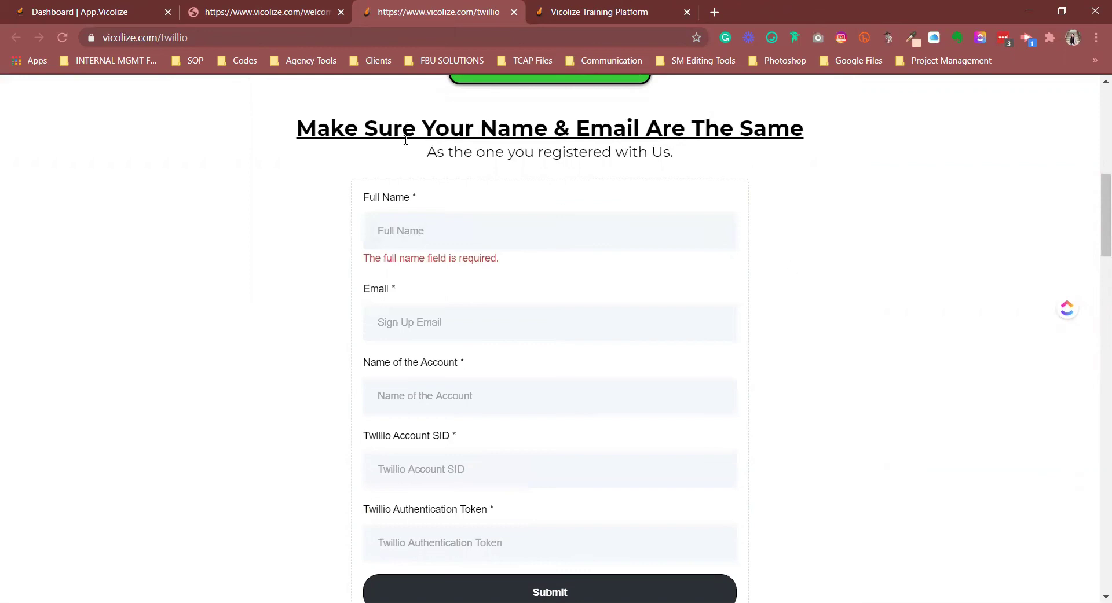
{"action": "scroll", "coordinate": [771, 242], "scroll_direction": "down", "scroll_amount": 1}
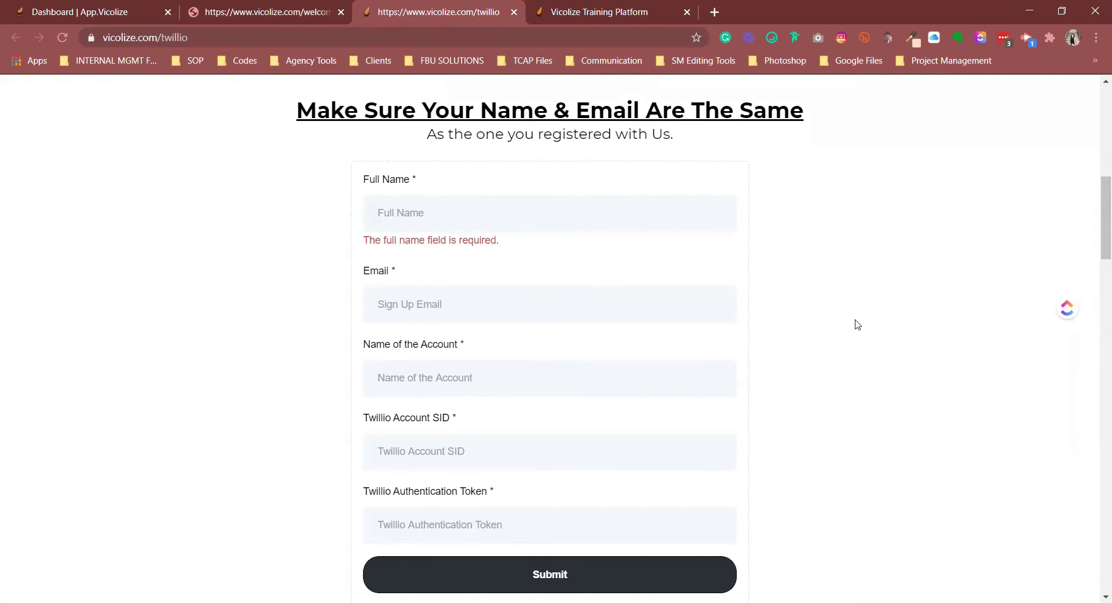
{"action": "left_click", "coordinate": [289, 10]}
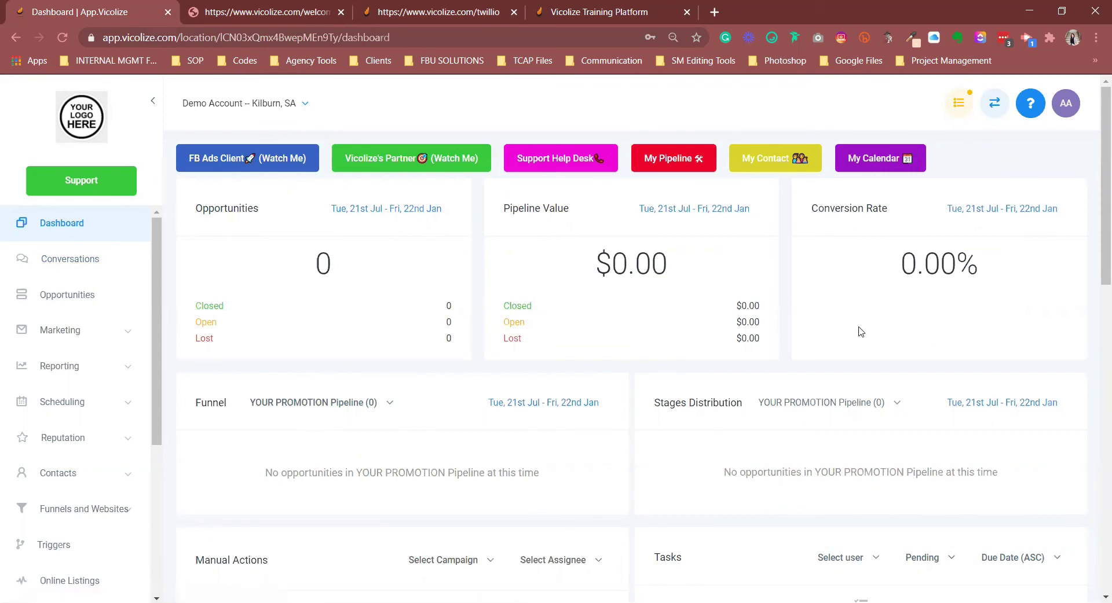
Visit the Conversations inbox, then open the YOUR PROMOTION opportunities pipeline board.
{"action": "left_click", "coordinate": [133, 268]}
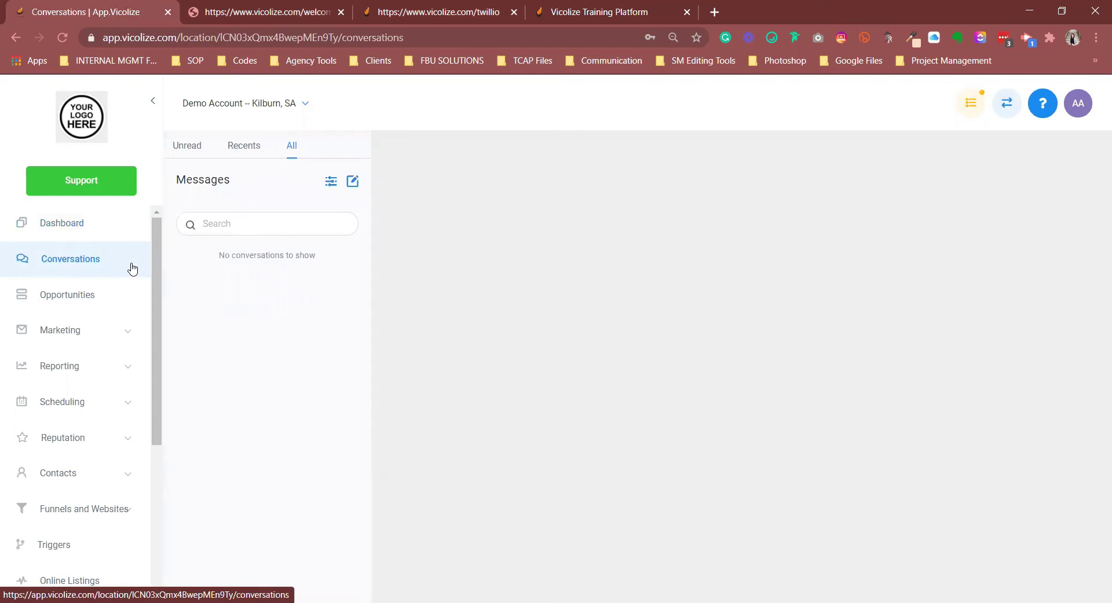
{"action": "left_click", "coordinate": [51, 298]}
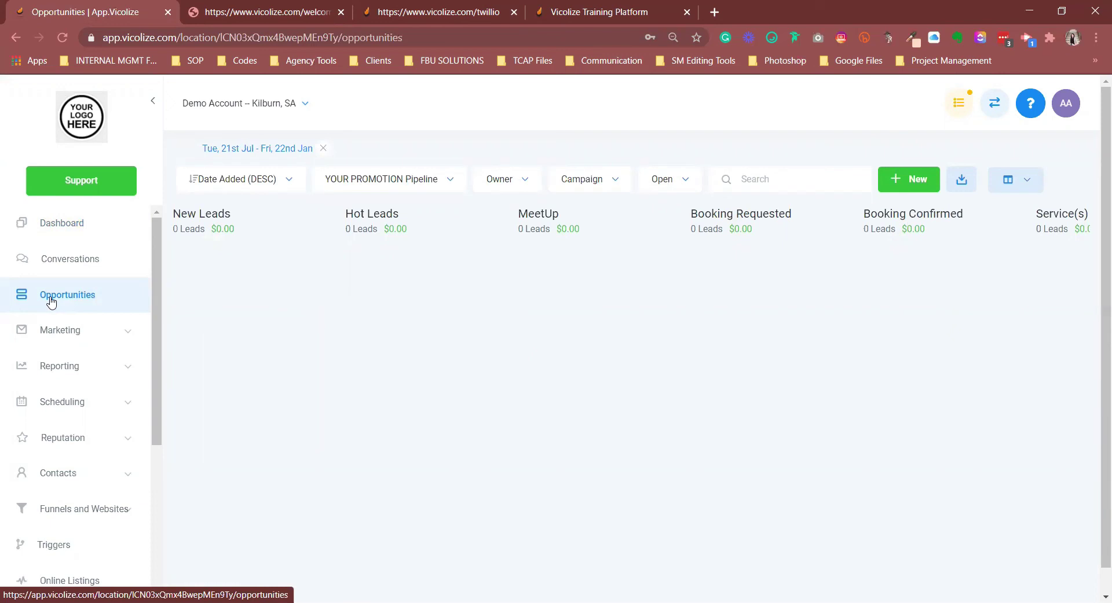
Open the Client Portal sign-in page, then return to the welcome tab's Vico's Calendar.
{"action": "scroll", "coordinate": [51, 301], "scroll_direction": "down", "scroll_amount": 4}
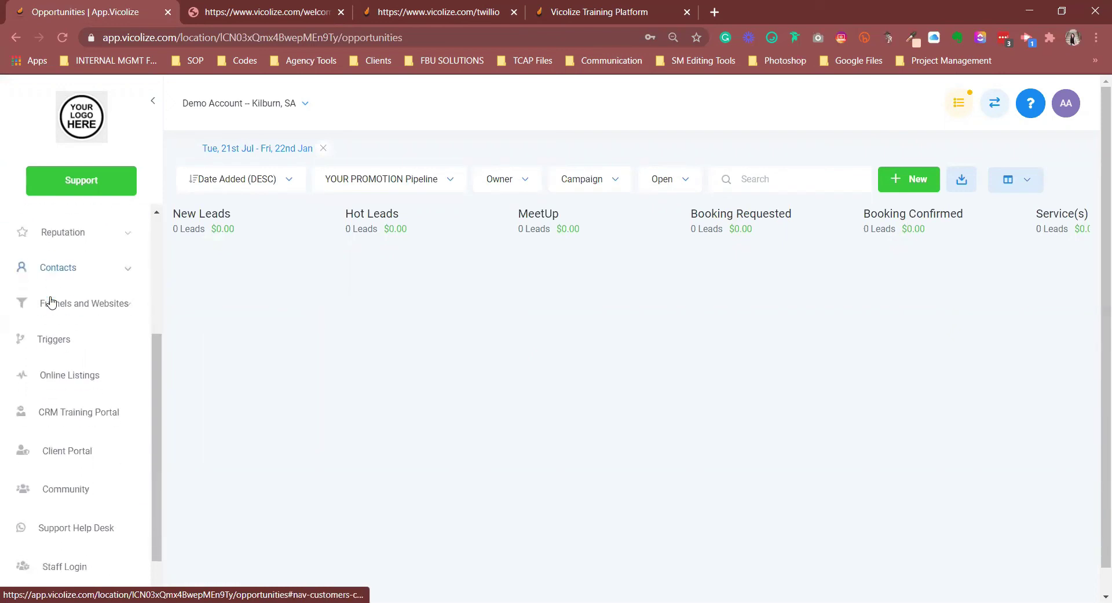
{"action": "scroll", "coordinate": [50, 301], "scroll_direction": "down", "scroll_amount": 1}
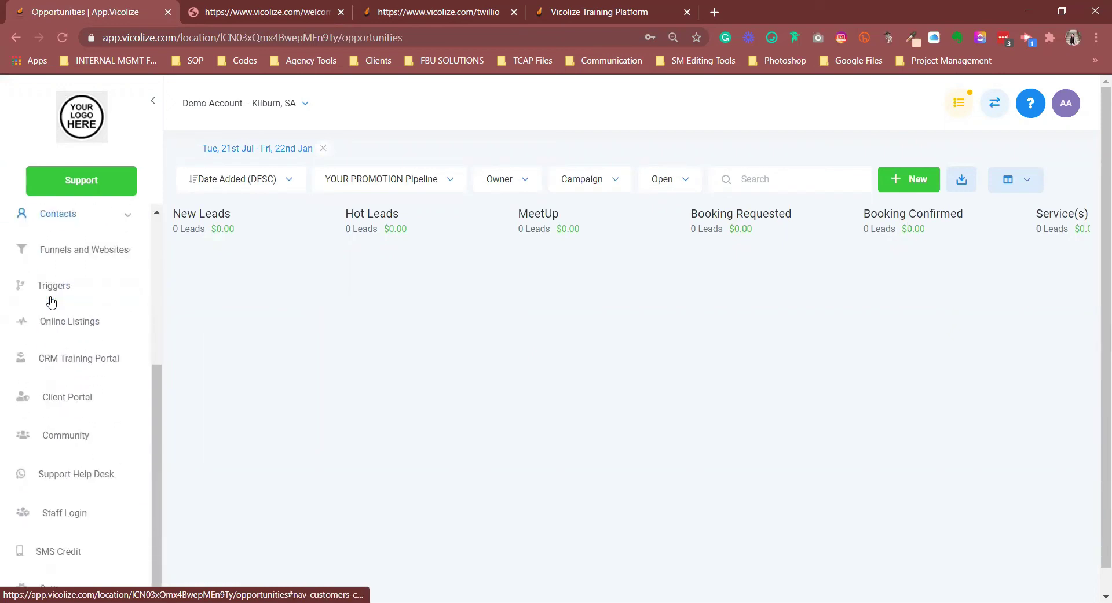
{"action": "left_click", "coordinate": [58, 407]}
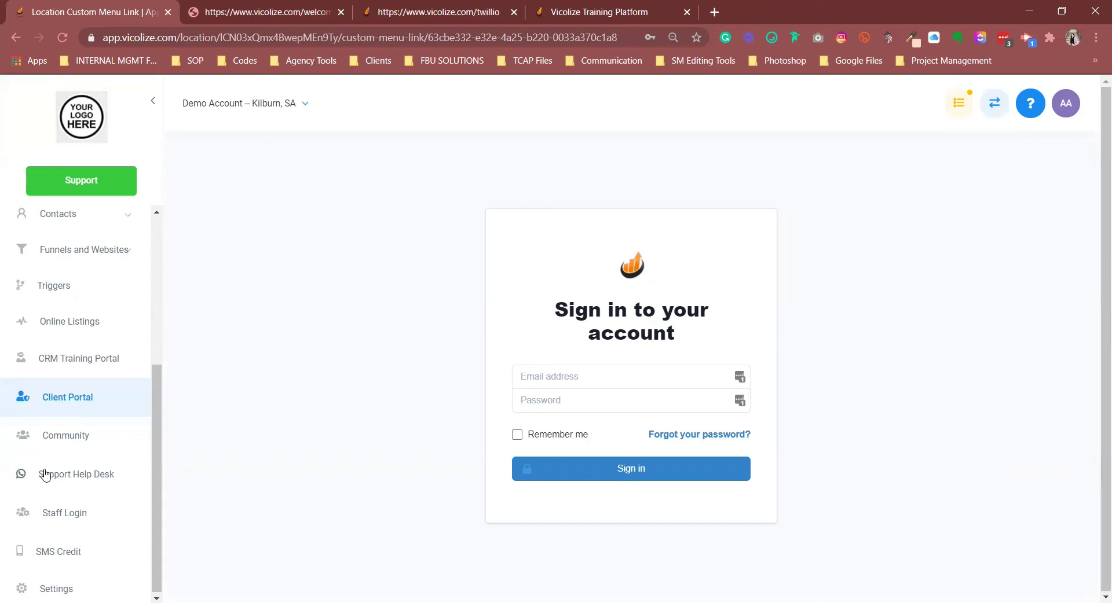
{"action": "left_click", "coordinate": [209, 8]}
{"action": "scroll", "coordinate": [614, 302], "scroll_direction": "down", "scroll_amount": 1}
Scroll past Vico's Calendar to the Account Manager's Calendar showing Jan 21, 2021 with 06:00–08:30 AM slots.
{"action": "scroll", "coordinate": [614, 302], "scroll_direction": "down", "scroll_amount": 6}
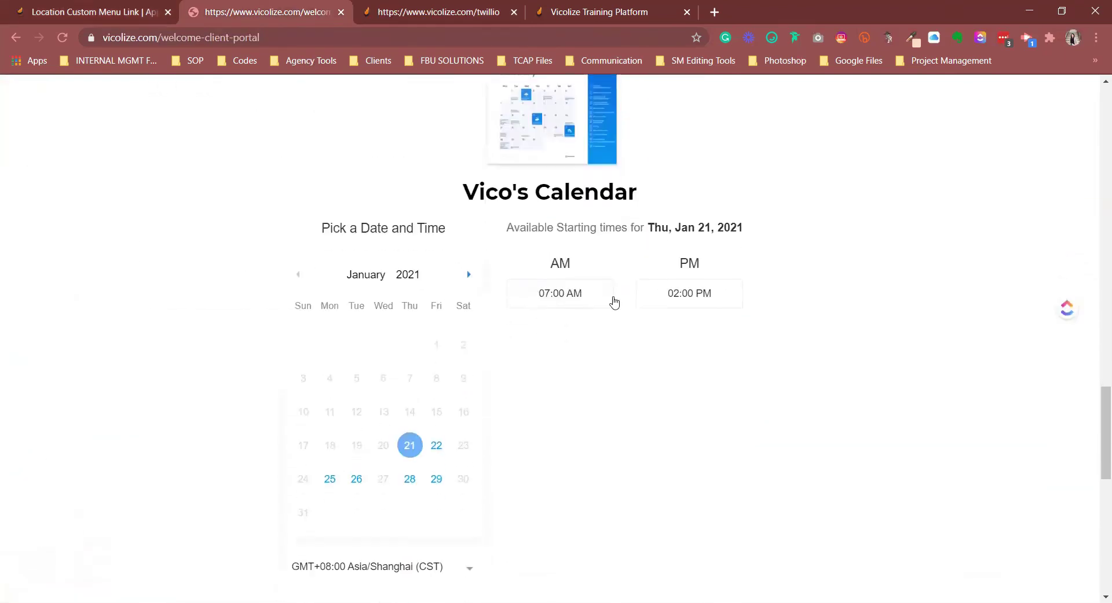
{"action": "scroll", "coordinate": [614, 302], "scroll_direction": "up", "scroll_amount": 2}
{"action": "scroll", "coordinate": [614, 301], "scroll_direction": "up", "scroll_amount": 3}
{"action": "scroll", "coordinate": [615, 301], "scroll_direction": "down", "scroll_amount": 1}
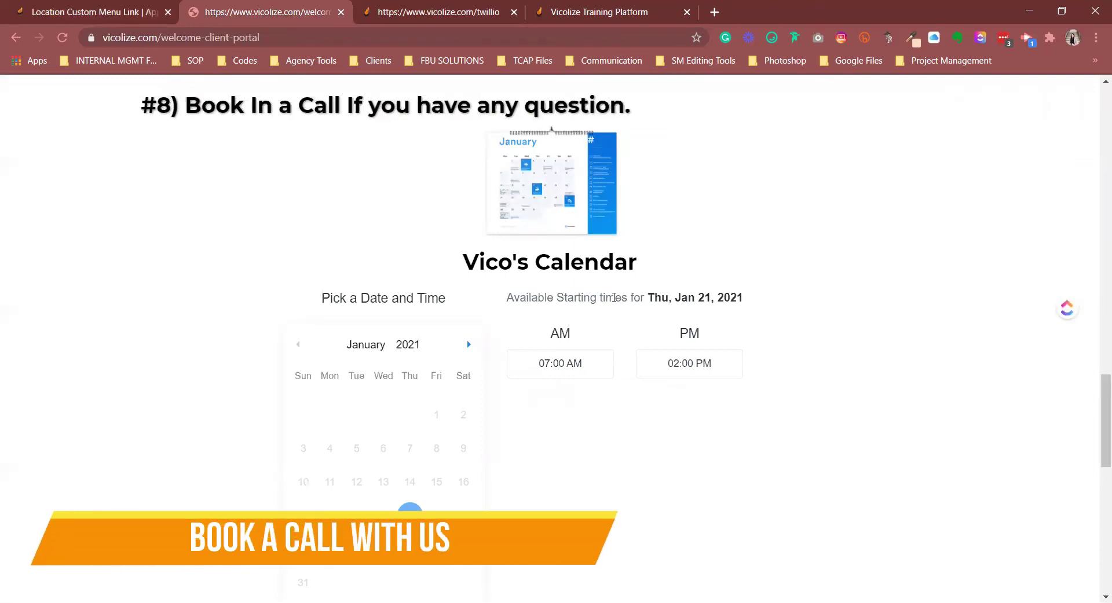
{"action": "scroll", "coordinate": [784, 497], "scroll_direction": "down", "scroll_amount": 5}
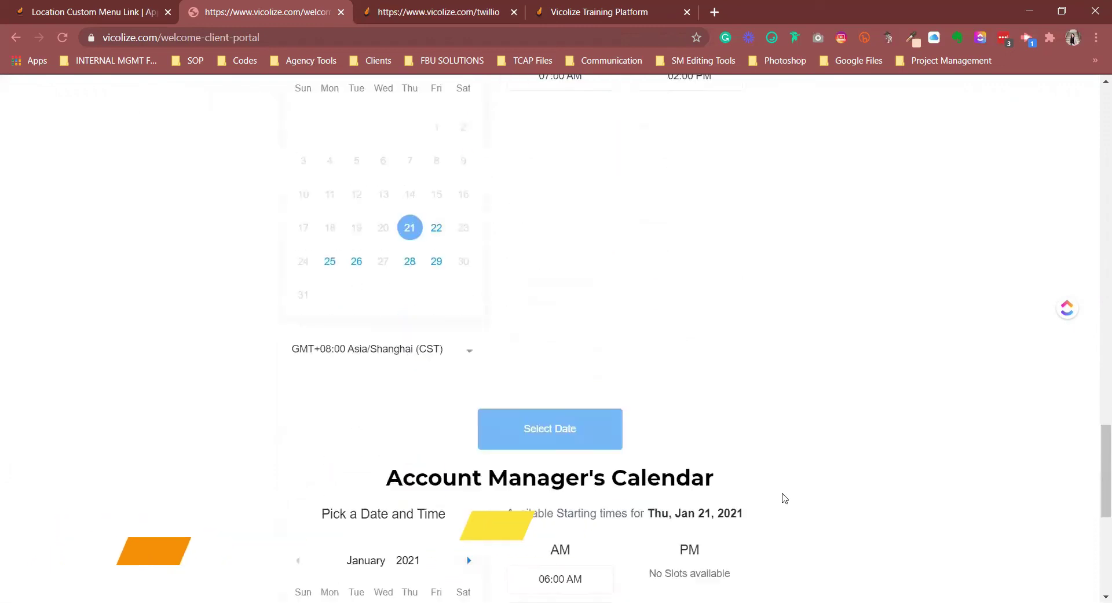
{"action": "scroll", "coordinate": [784, 498], "scroll_direction": "down", "scroll_amount": 6}
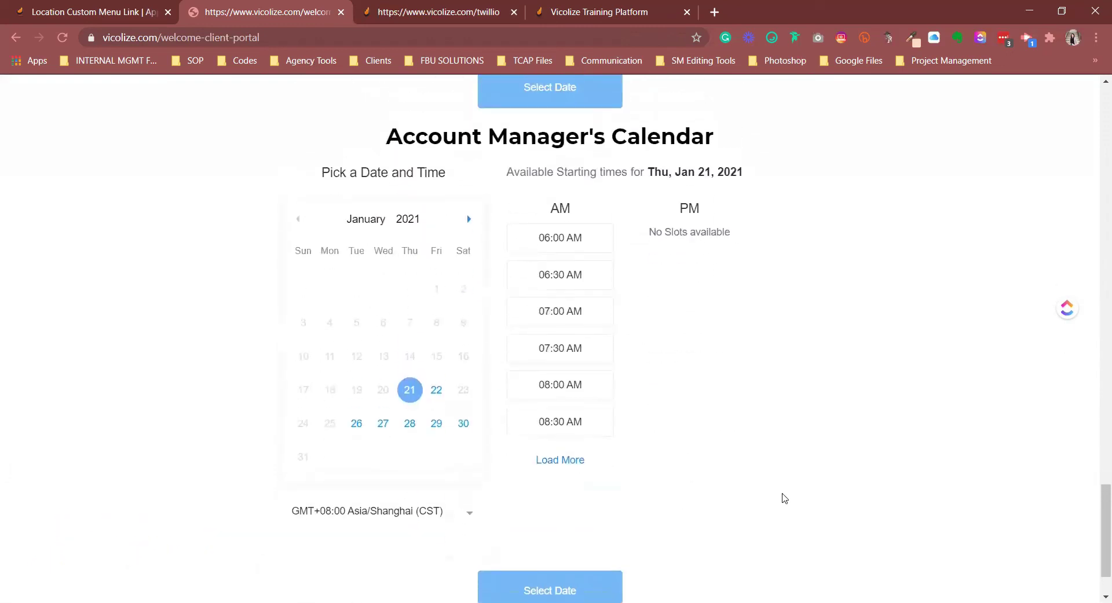